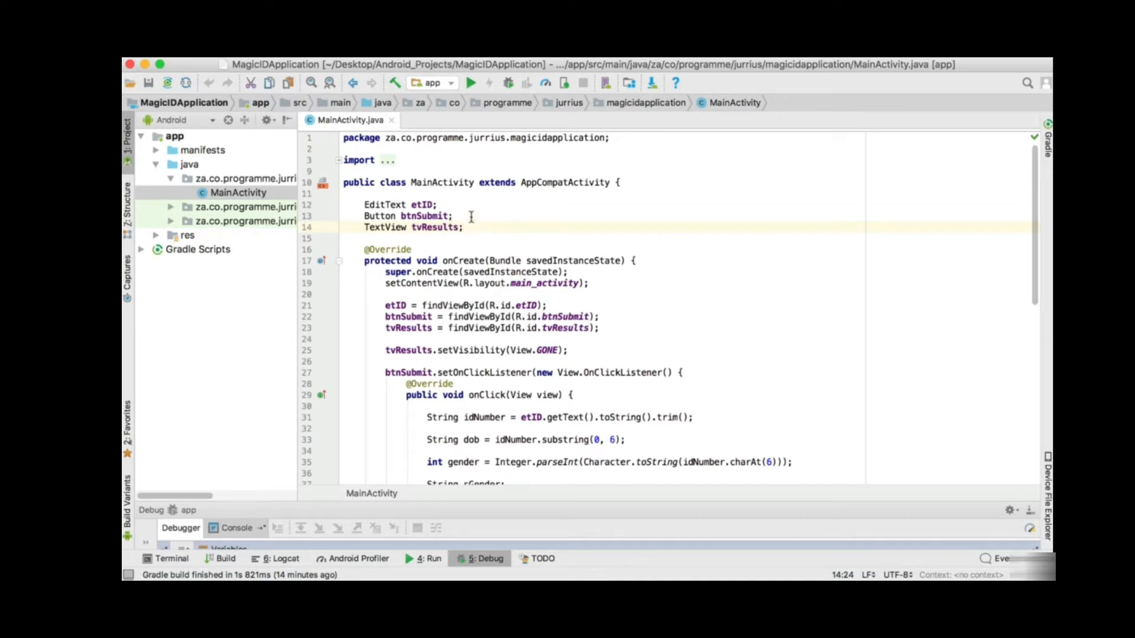
# - Build the app module's debug APK via Build APK(s) and locate the generated file
pyautogui.click(471, 217)
pyautogui.click(476, 229)
pyautogui.click(557, 11)
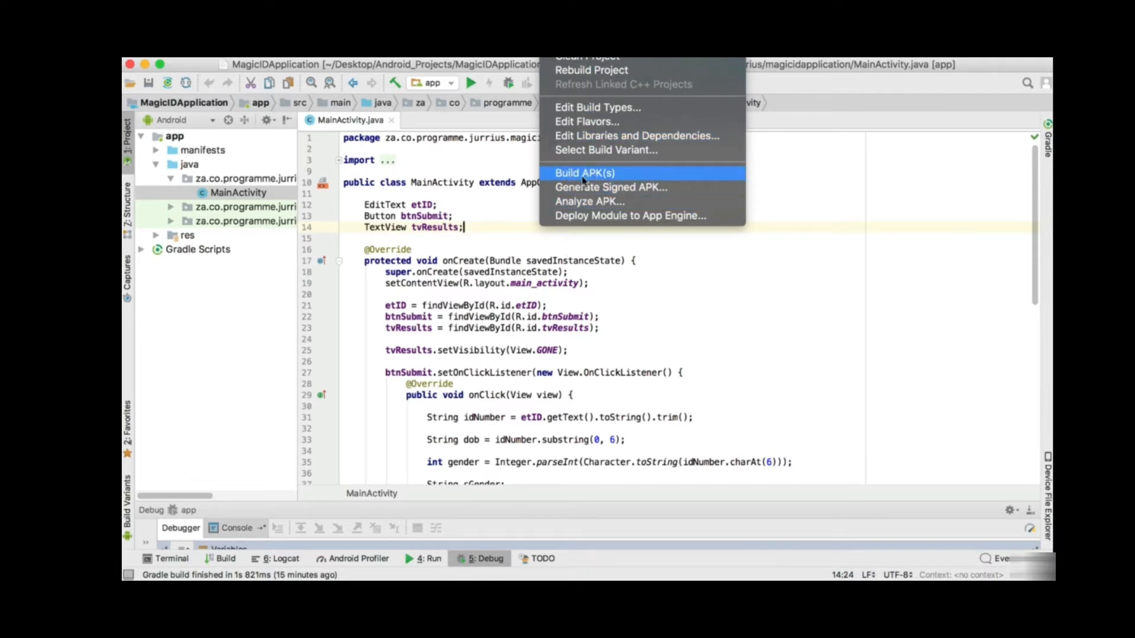
pyautogui.click(607, 177)
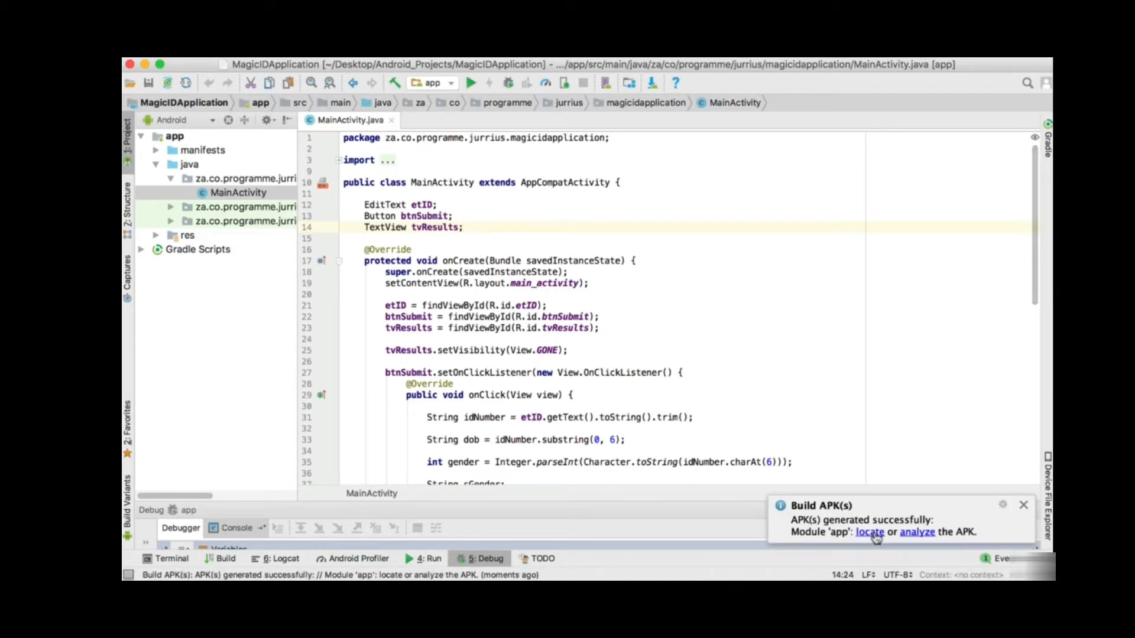
pyautogui.click(877, 536)
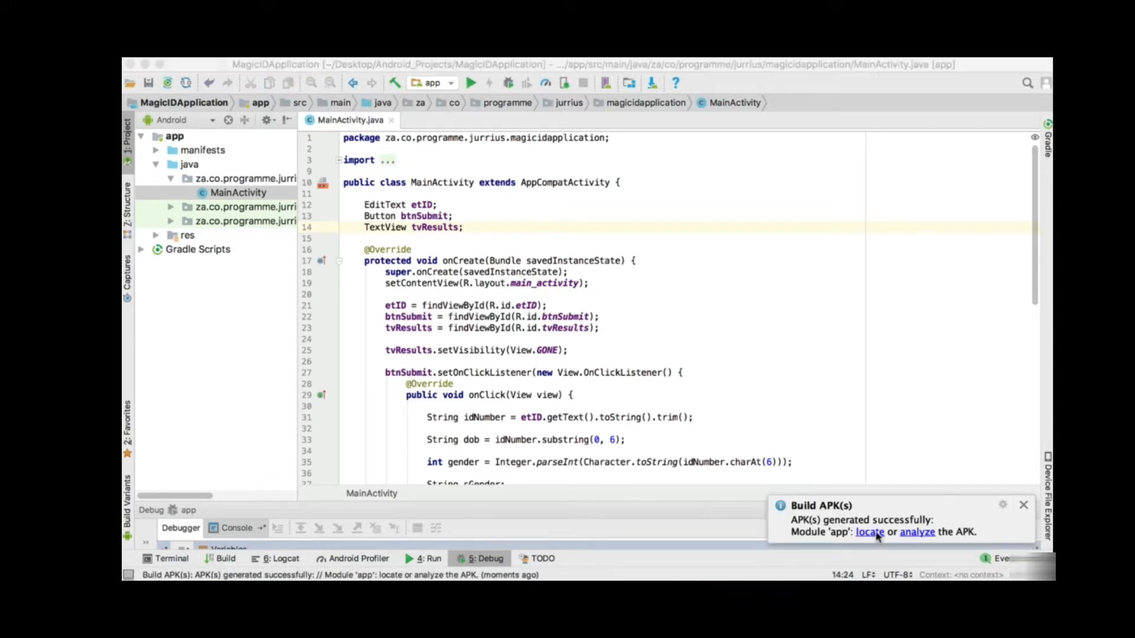
# - Select app-debug.apk, resize the Size, Date Modified and Kind columns, then close the debug folder
pyautogui.moveTo(663, 89); pyautogui.dragTo(617, 150)
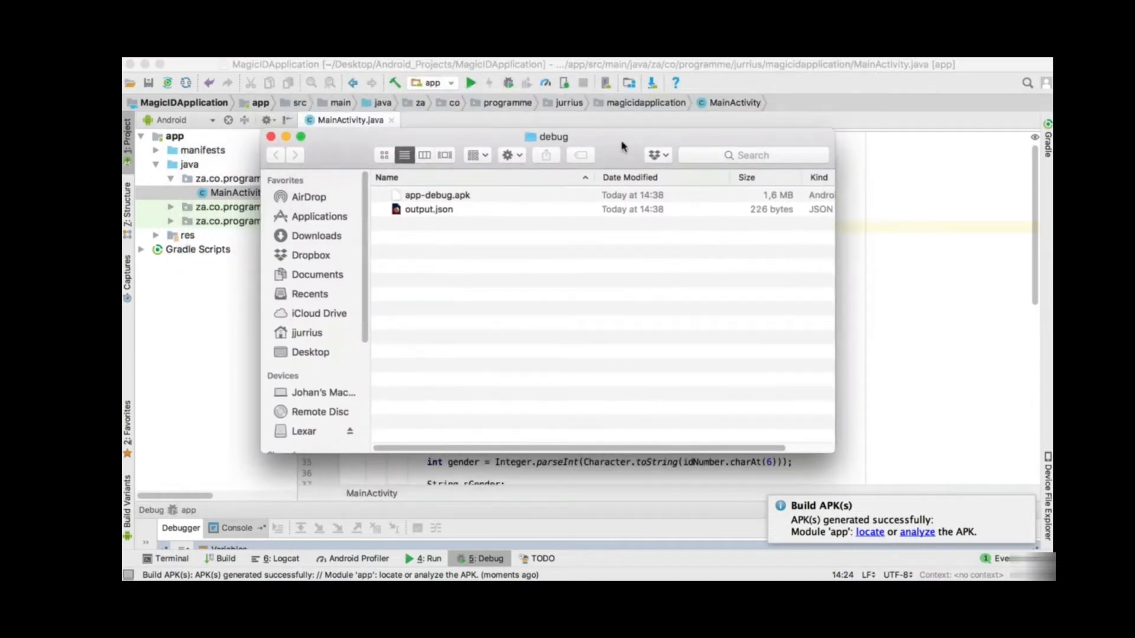
pyautogui.click(434, 197)
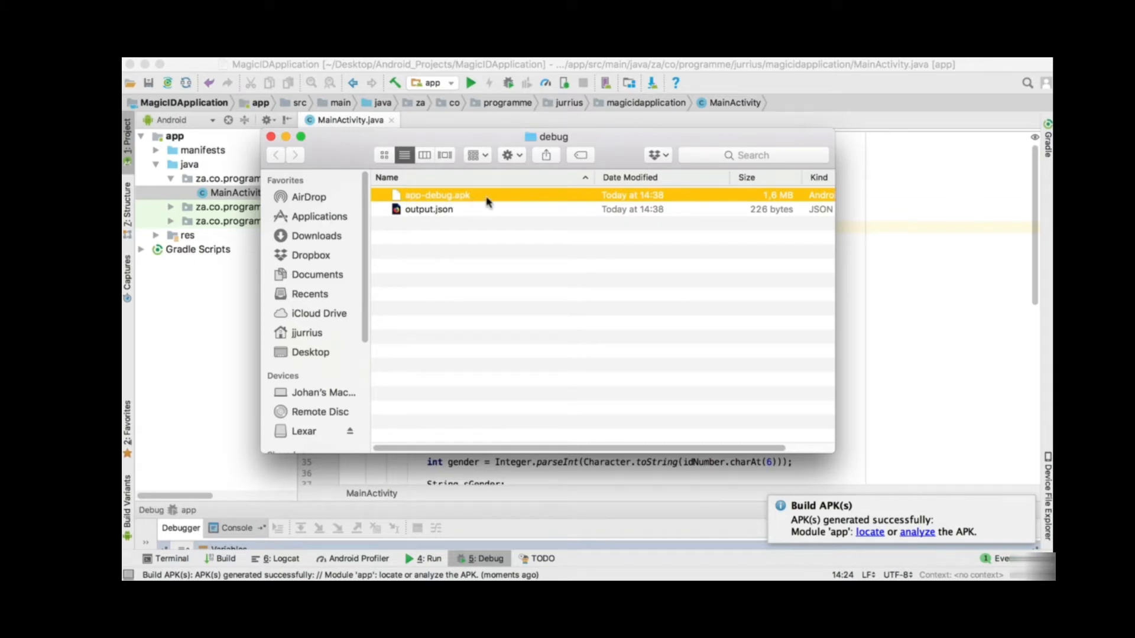
pyautogui.hscroll(3, 520, 242)
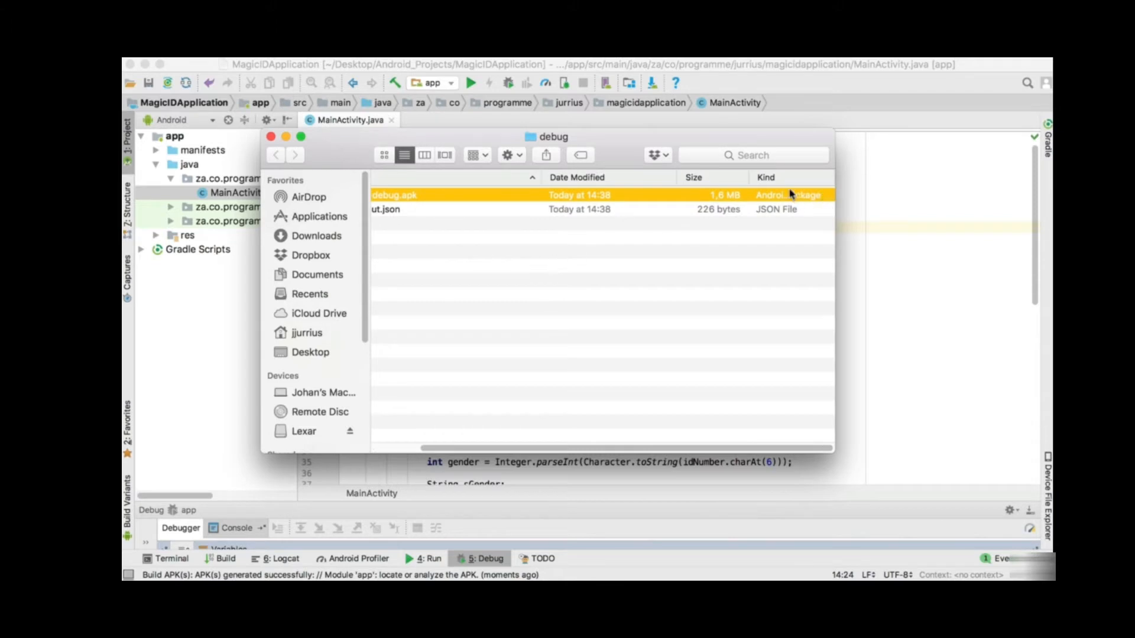
pyautogui.moveTo(748, 174); pyautogui.dragTo(731, 175)
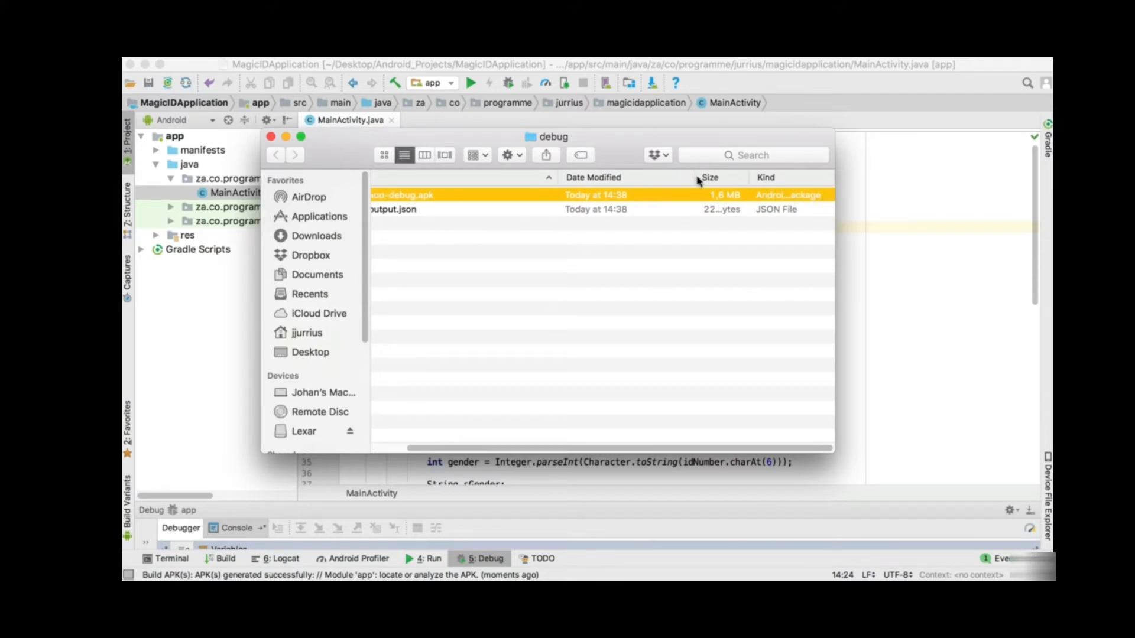
pyautogui.hscroll(-3, 557, 171)
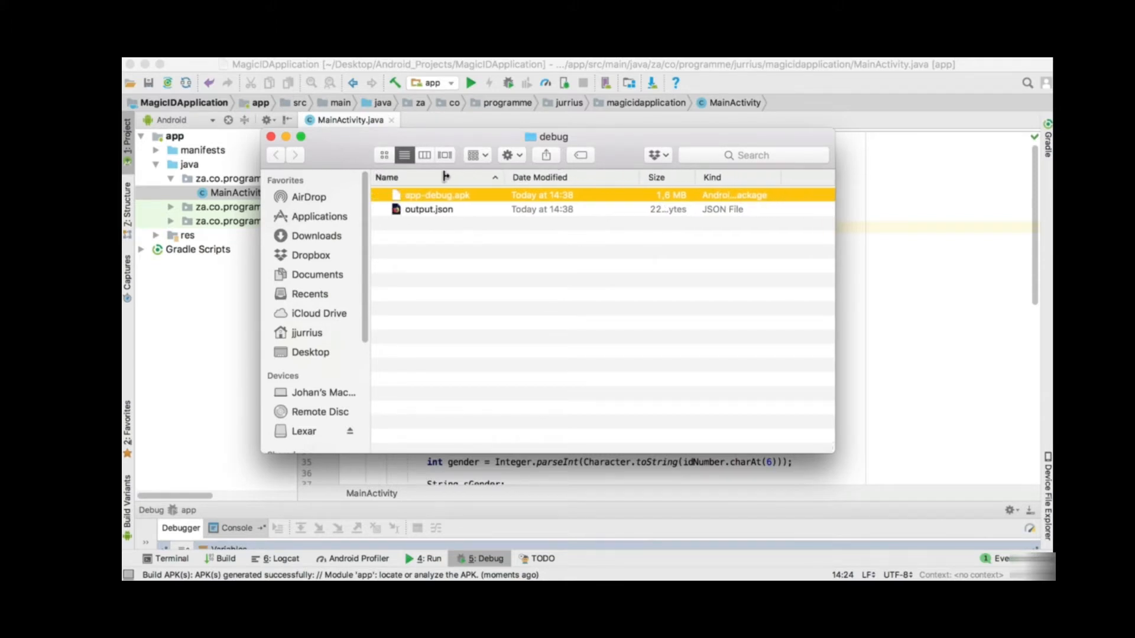
pyautogui.moveTo(640, 177); pyautogui.dragTo(581, 177)
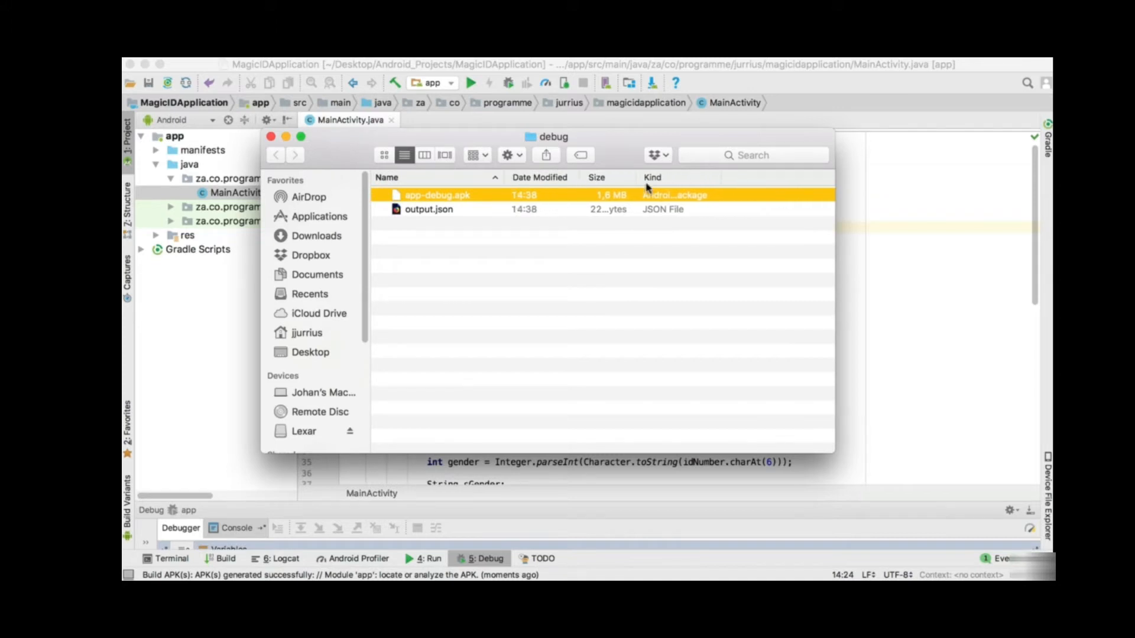
pyautogui.moveTo(723, 177); pyautogui.dragTo(805, 177)
pyautogui.click(271, 138)
pyautogui.click(630, 181)
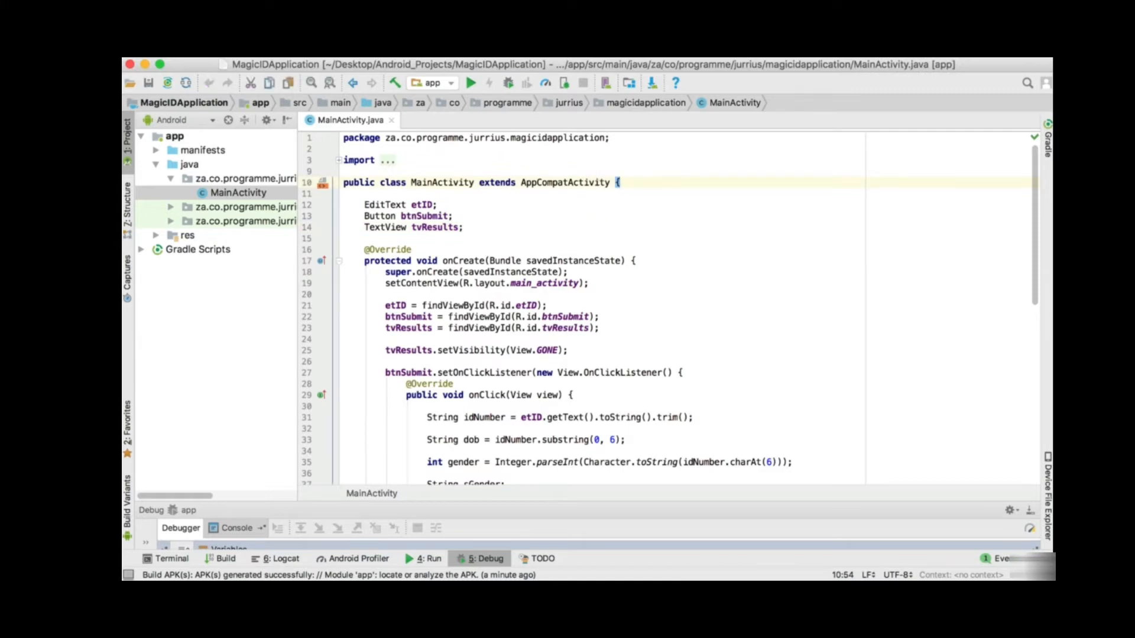
# - Start Generate Signed APK for module app and advance to the key store settings
pyautogui.click(556, 13)
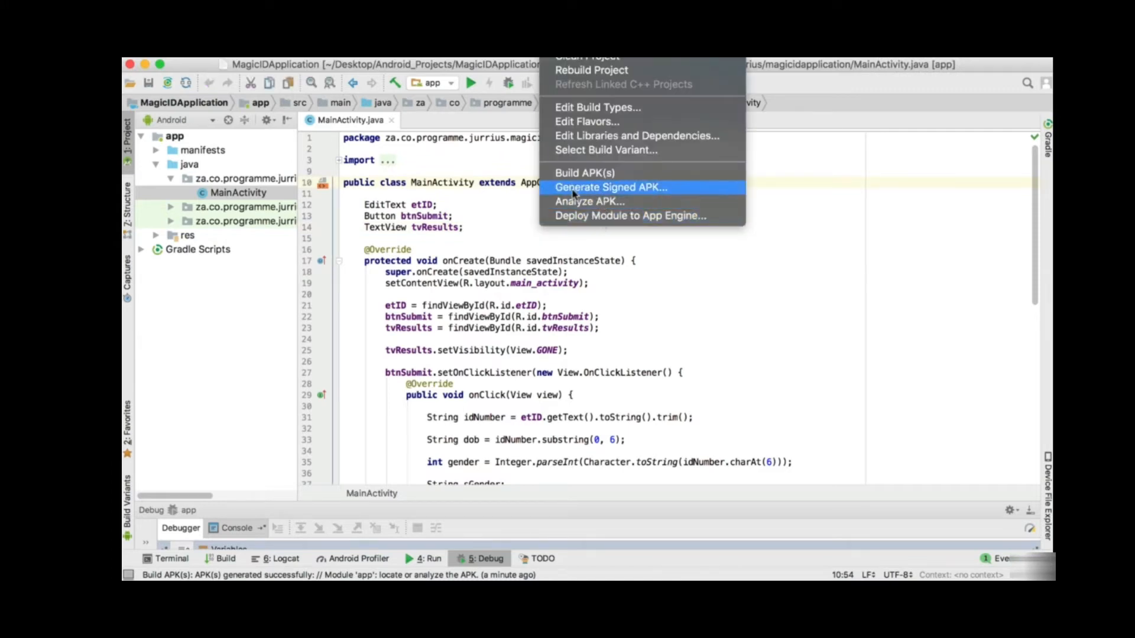
pyautogui.click(643, 188)
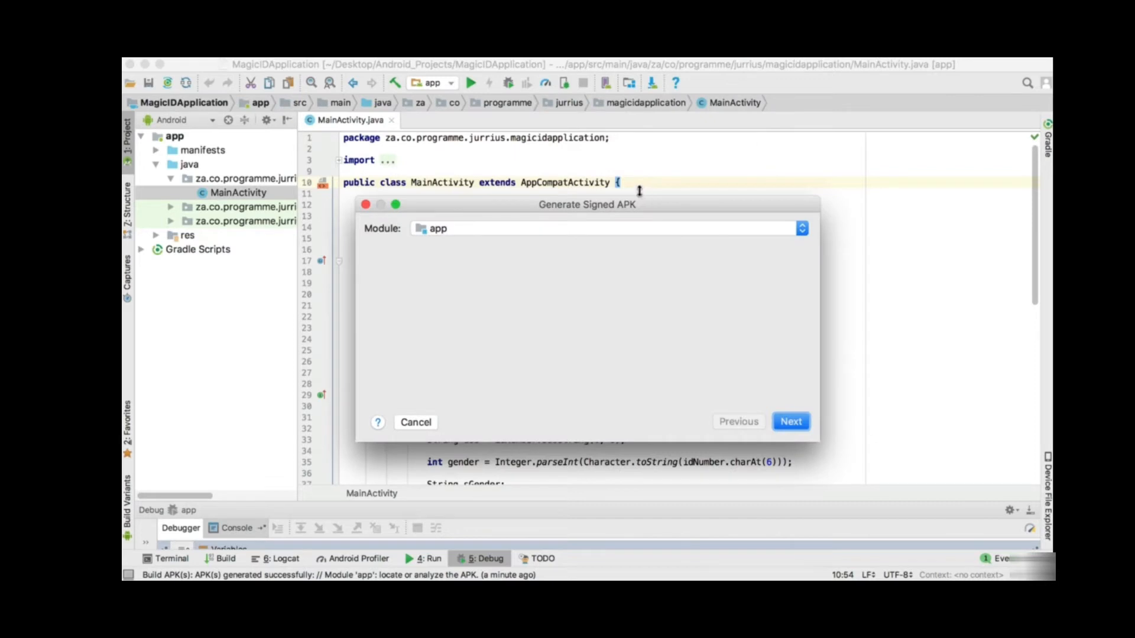
pyautogui.moveTo(540, 172); pyautogui.dragTo(591, 188)
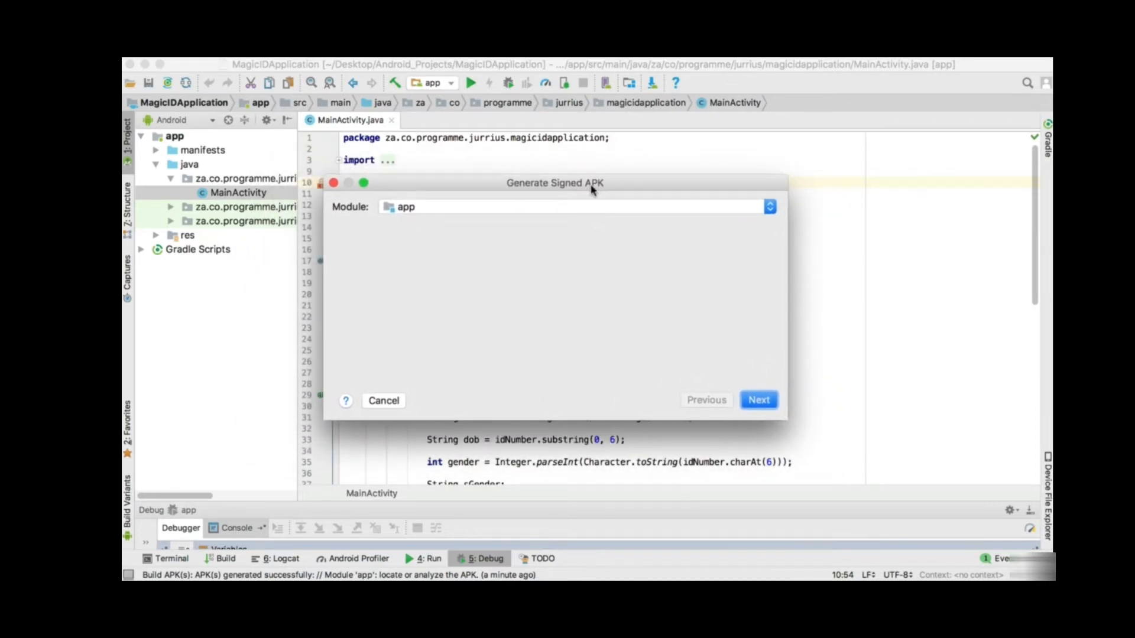
pyautogui.click(758, 401)
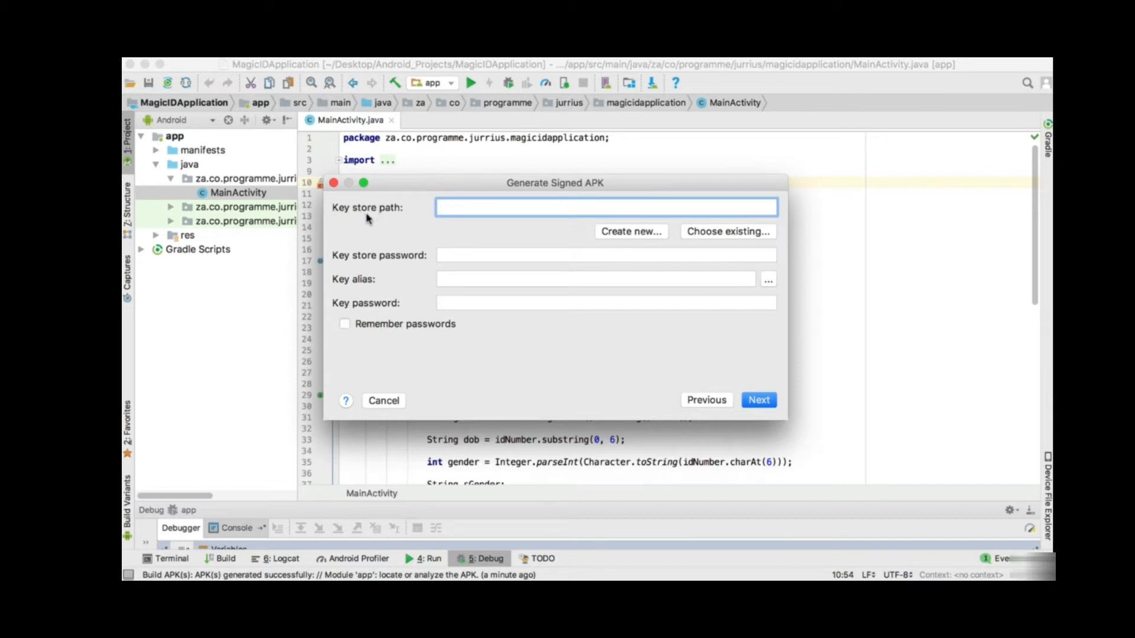
# - Create a new key store saved on the Desktop and named Keystore
pyautogui.click(602, 232)
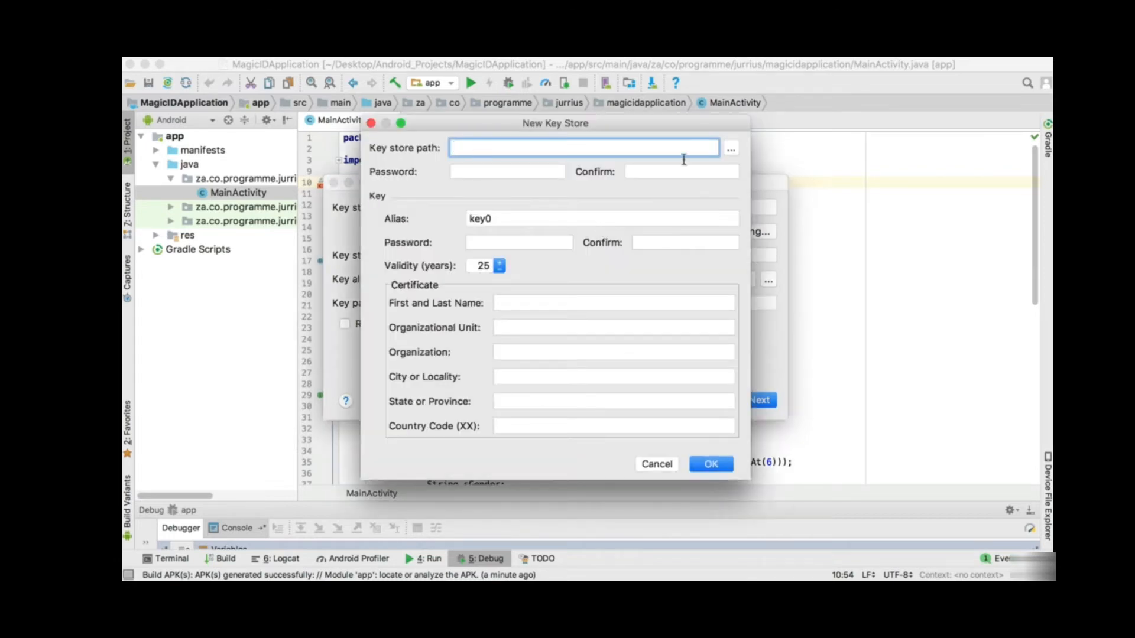
pyautogui.click(730, 151)
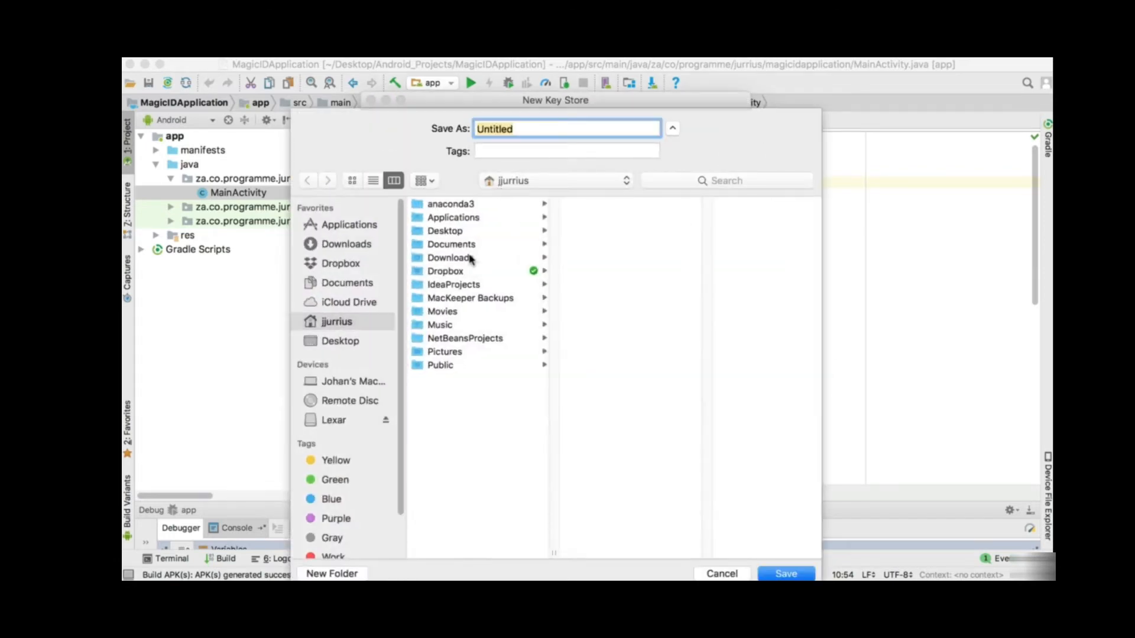
pyautogui.click(334, 345)
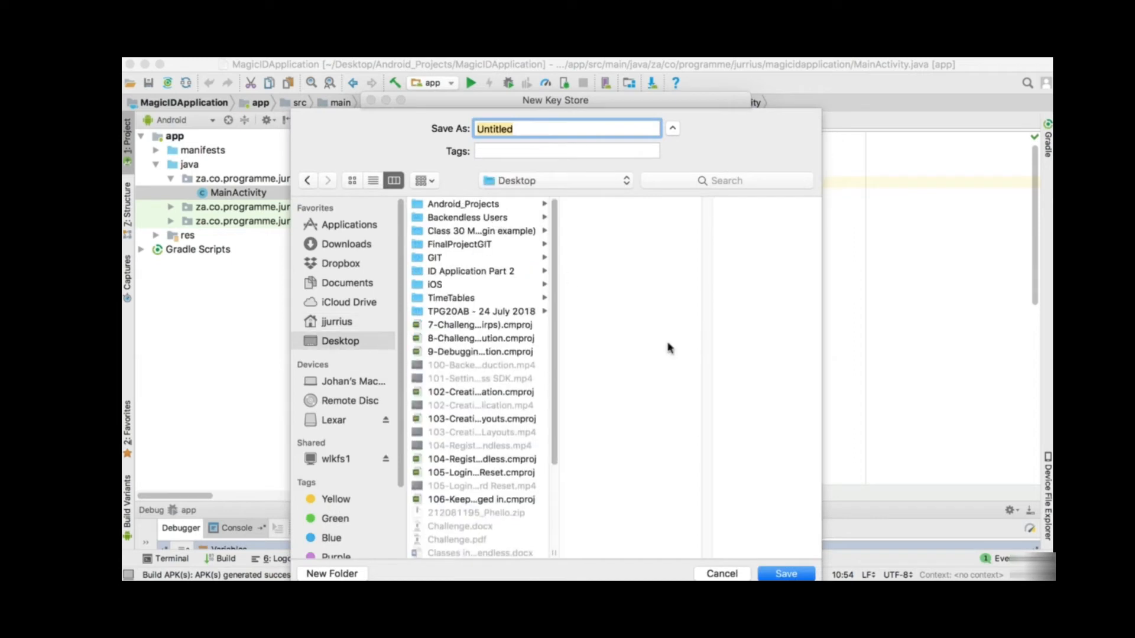
pyautogui.click(776, 573)
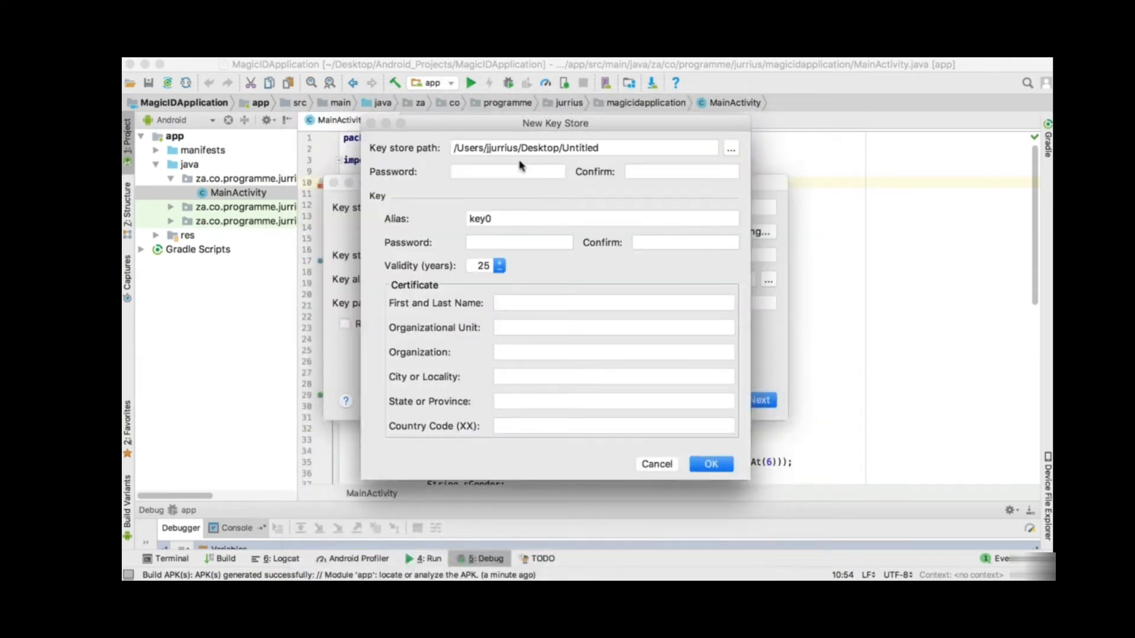
pyautogui.click(589, 153)
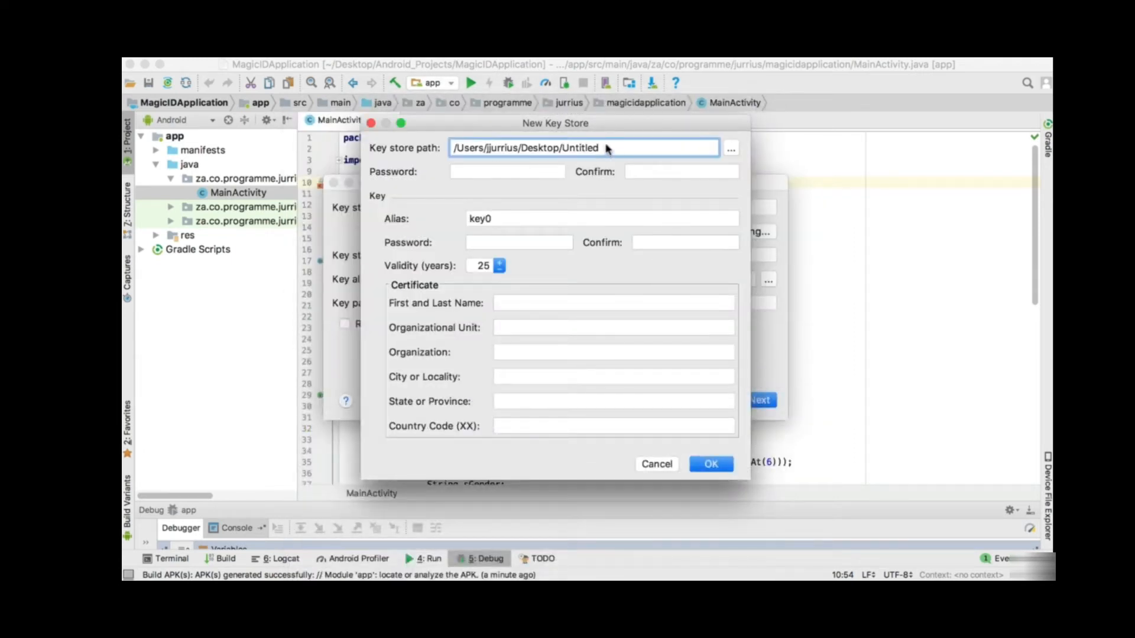
pyautogui.moveTo(603, 147); pyautogui.dragTo(565, 149)
pyautogui.write('Keystore')
# - Enter and confirm the key store password
pyautogui.click(472, 171)
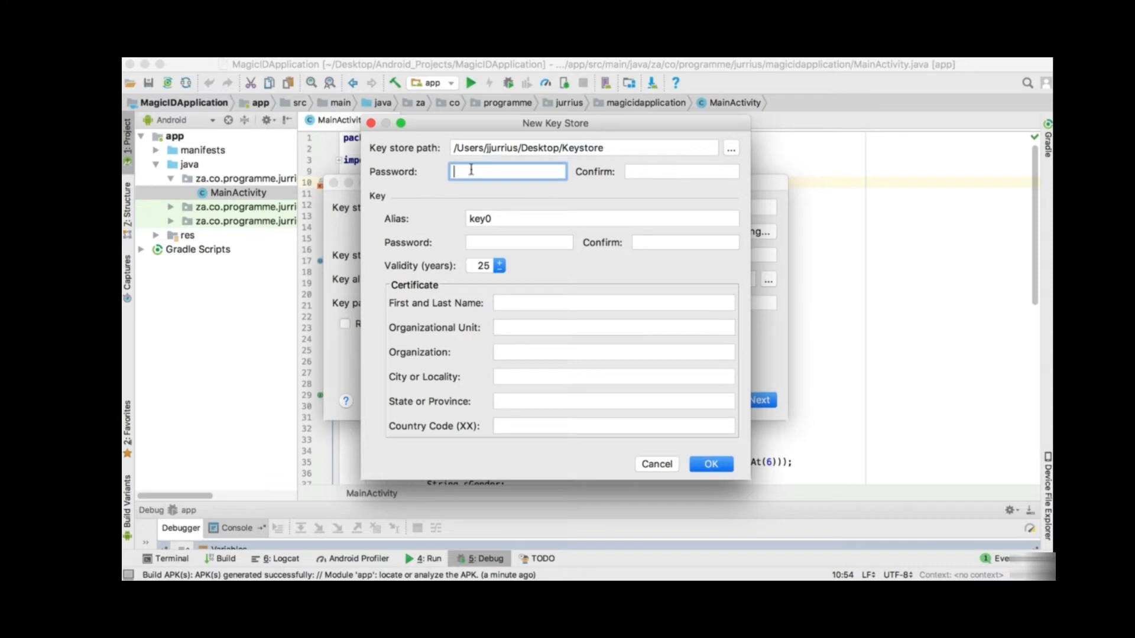
pyautogui.write('1234567890')
pyautogui.press('Tab')
pyautogui.write('1')
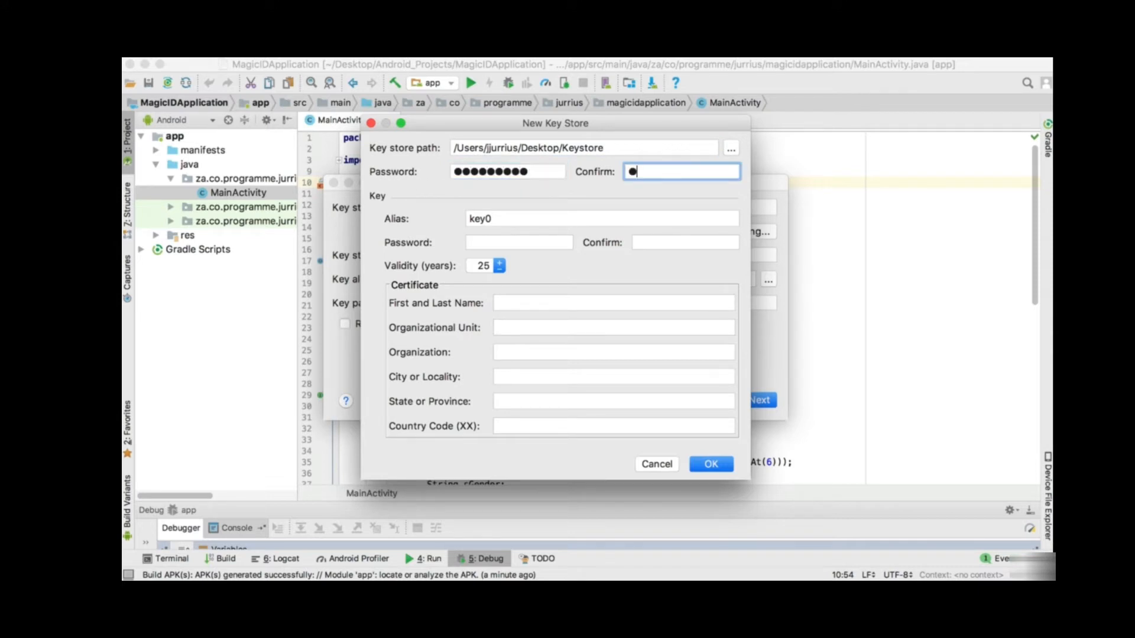
pyautogui.write('234567890')
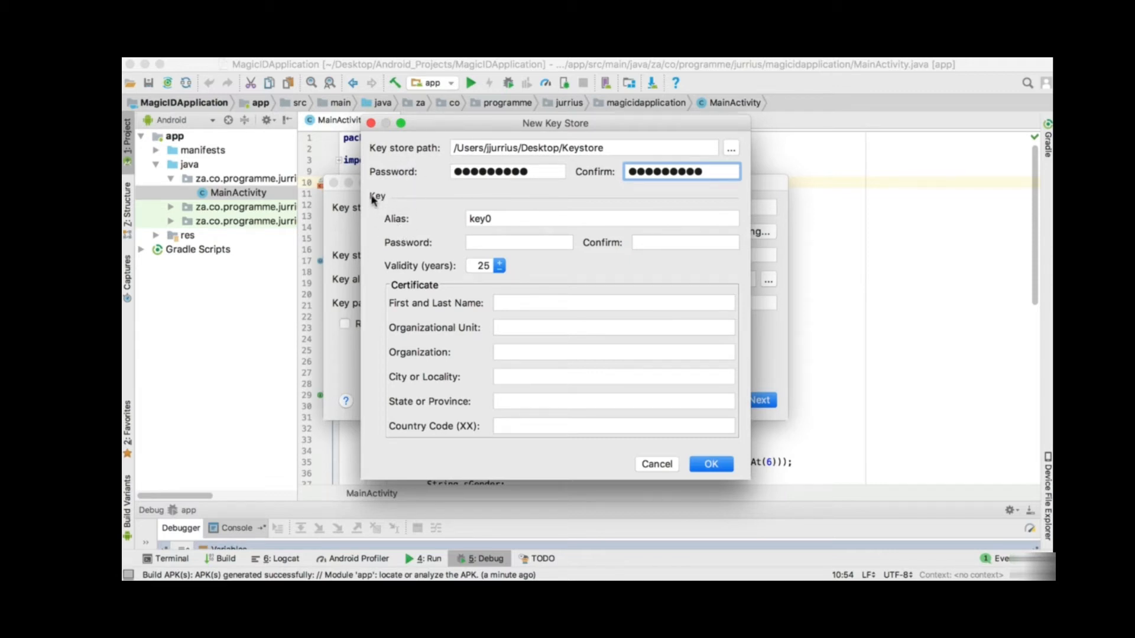
# - Set the key alias to MagicIdApplication and enter and confirm its key password
pyautogui.click(499, 218)
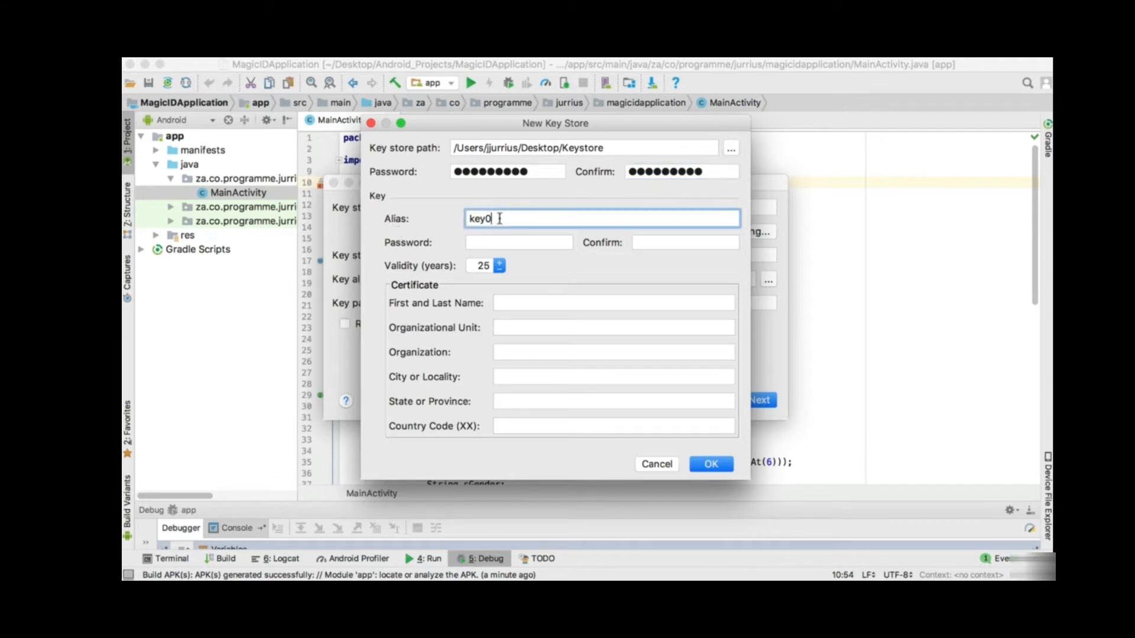
pyautogui.moveTo(500, 219); pyautogui.dragTo(456, 223)
pyautogui.write('MagicIdApplication')
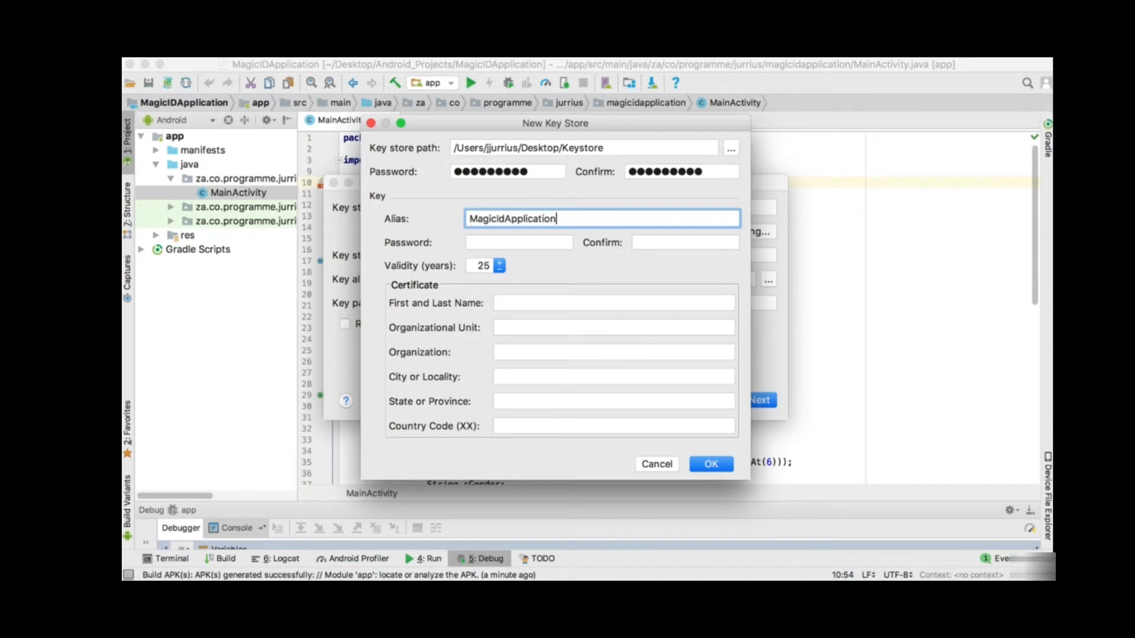
pyautogui.click(540, 244)
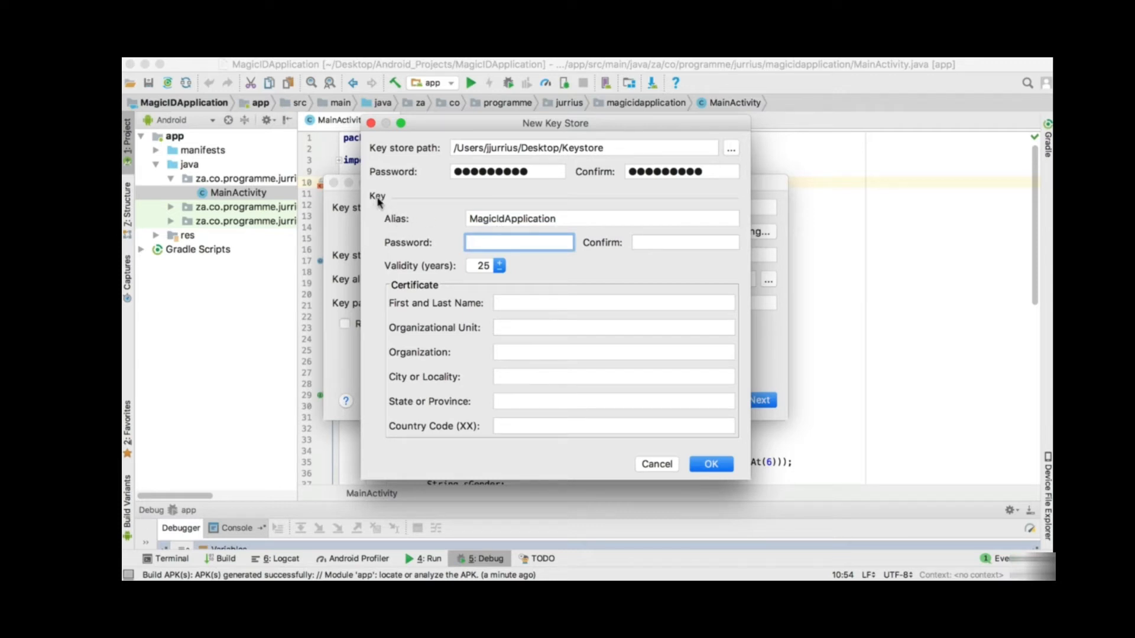
pyautogui.write('**********')
pyautogui.moveTo(557, 245); pyautogui.dragTo(464, 250)
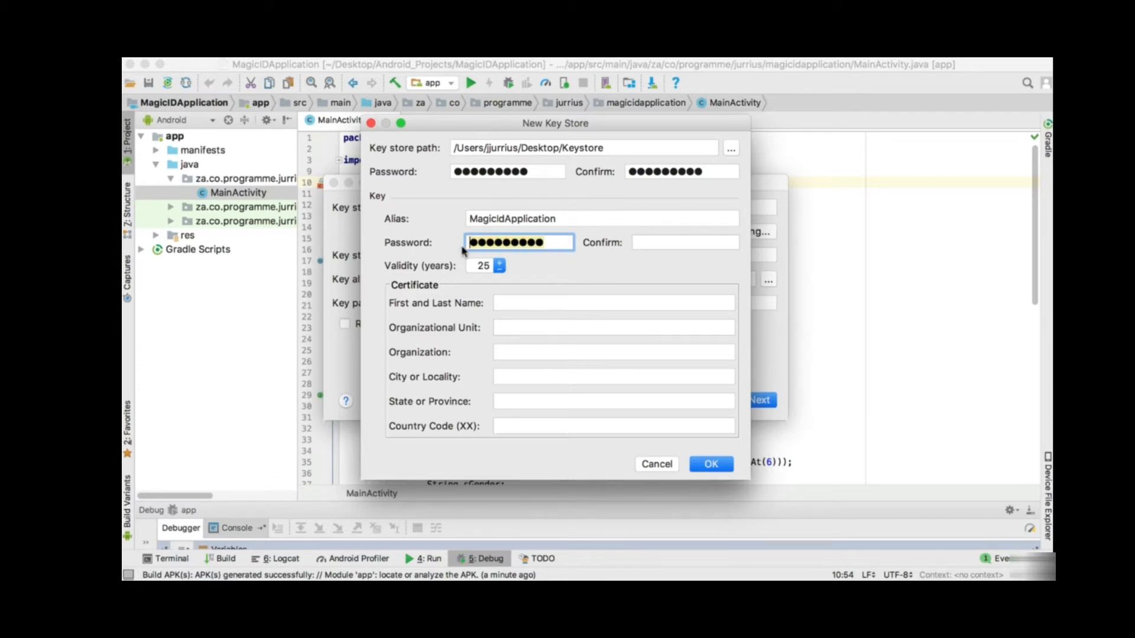
pyautogui.press('BackSpace')
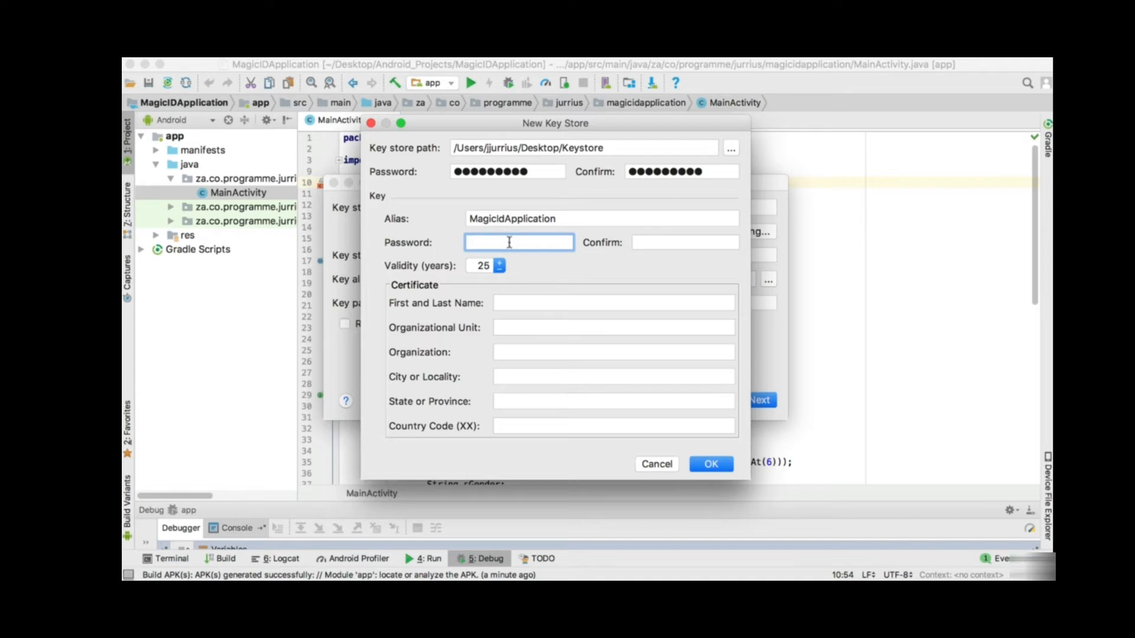
pyautogui.write('**********')
pyautogui.press('Tab')
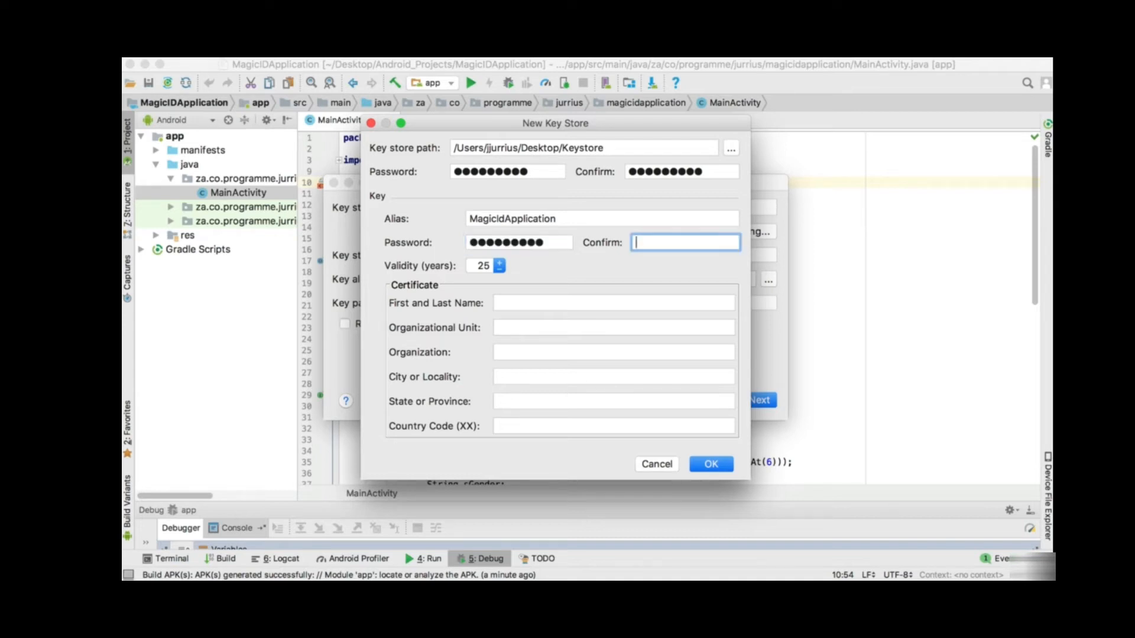
pyautogui.write('**********')
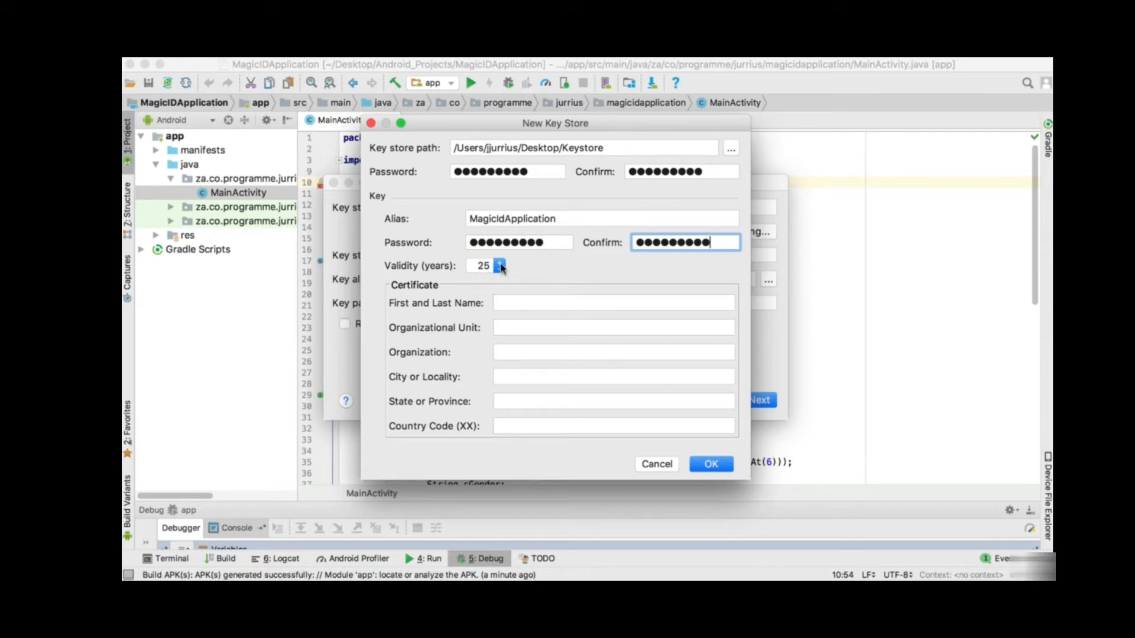
# - Set validity to 30 years and fill the certificate owner's name, city and province
pyautogui.click(500, 263)
pyautogui.click(500, 263)
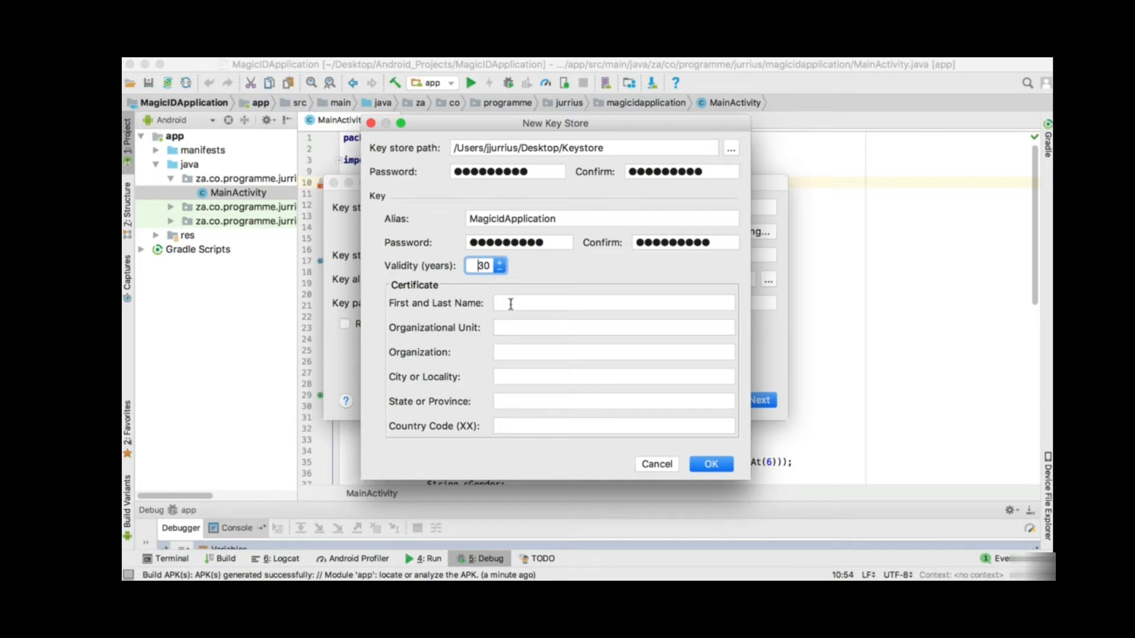
pyautogui.click(510, 304)
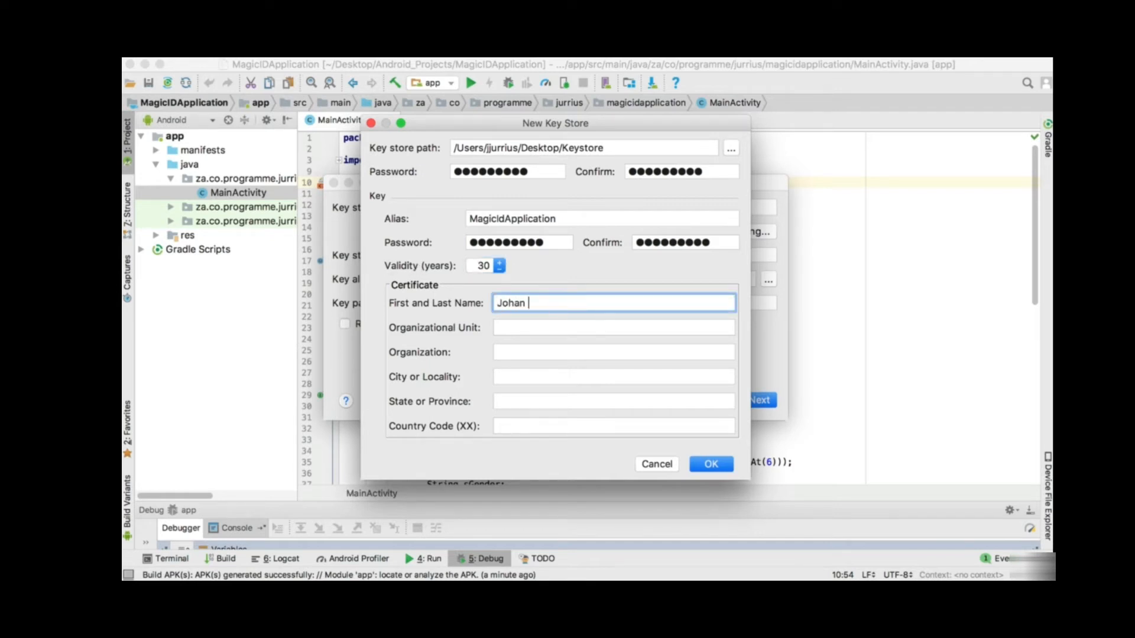
pyautogui.press('Tab')
pyautogui.press('Tab')
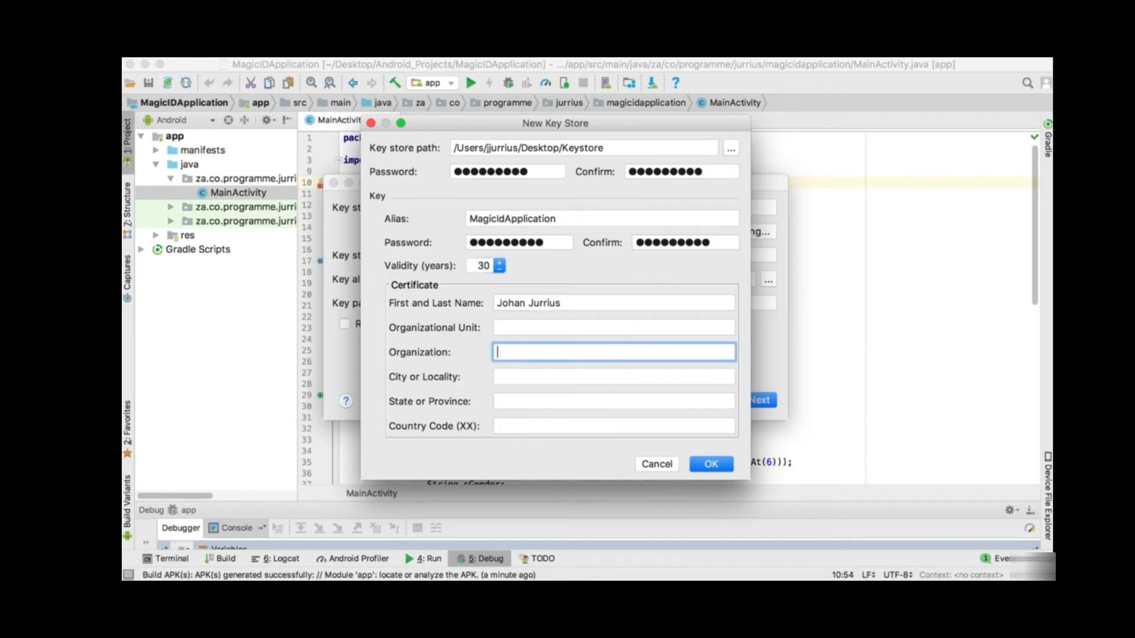
pyautogui.press('Tab')
pyautogui.write('We')
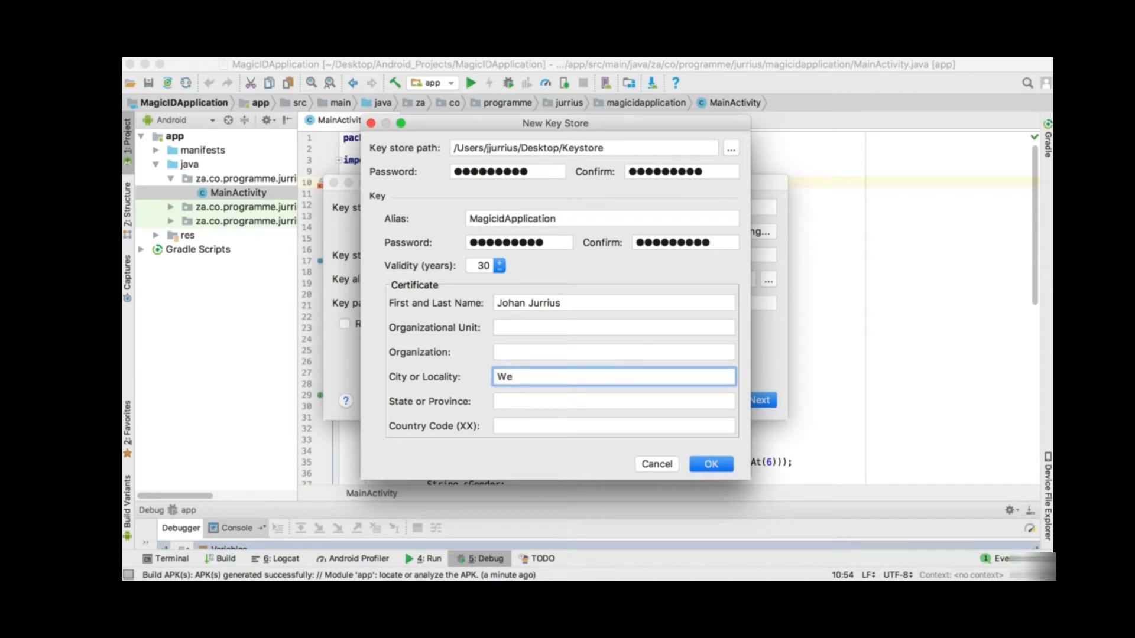
pyautogui.write('lkom')
pyautogui.press('Tab')
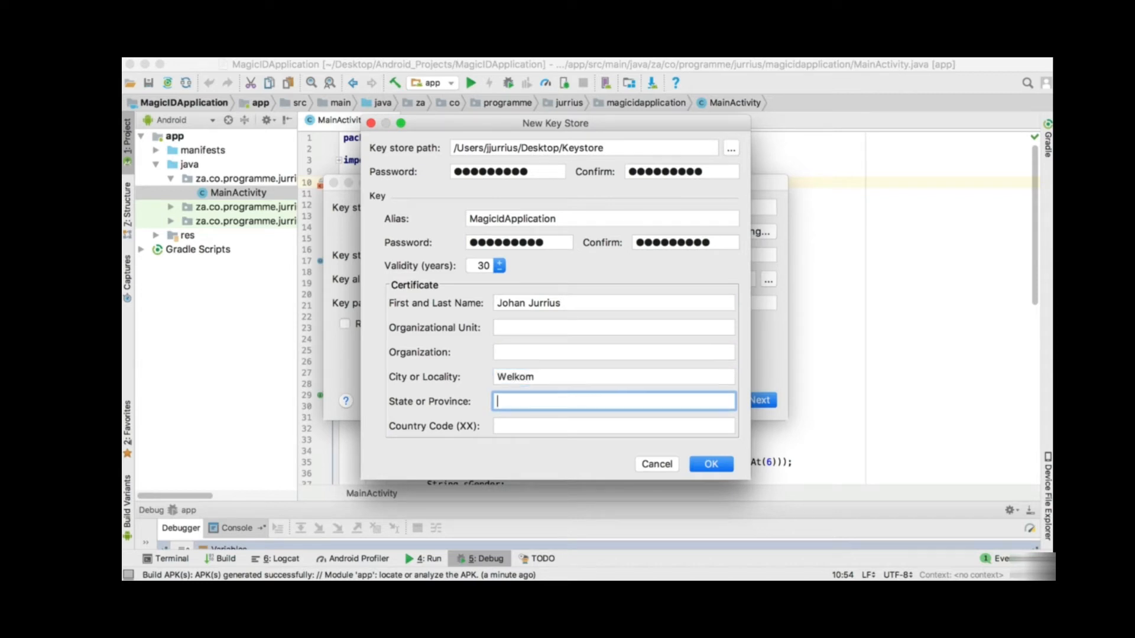
pyautogui.write('Free State')
pyautogui.press('Tab')
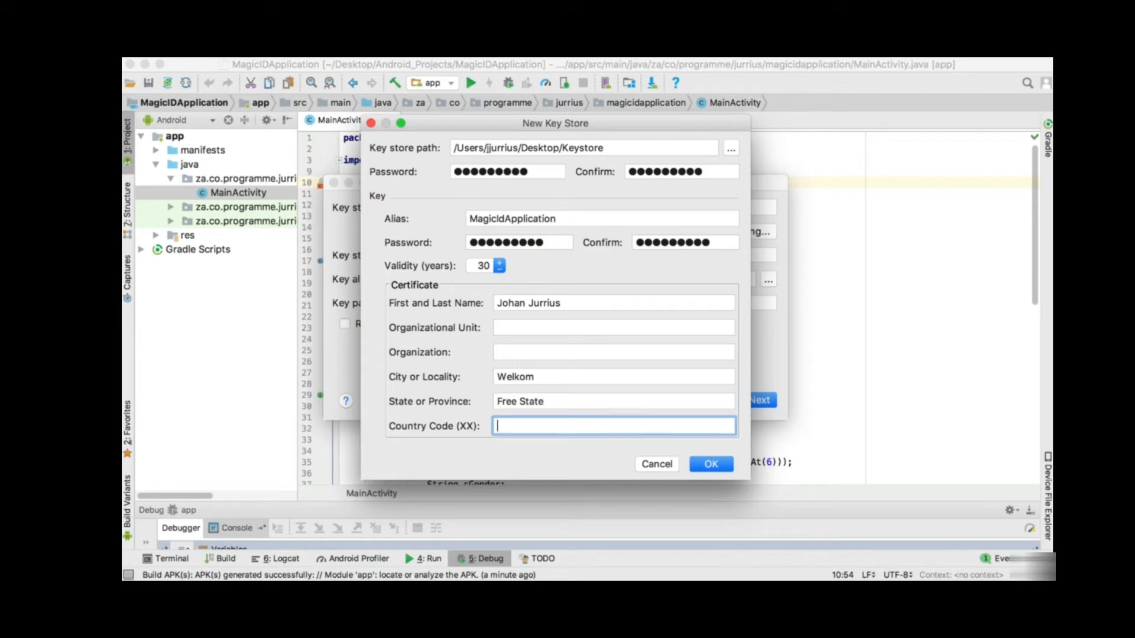
# - Review the certificate entries and confirm creating the new key store
pyautogui.click(545, 328)
pyautogui.press('Tab')
pyautogui.press('Tab')
pyautogui.press('Tab')
pyautogui.press('Tab')
pyautogui.moveTo(576, 300); pyautogui.dragTo(444, 310)
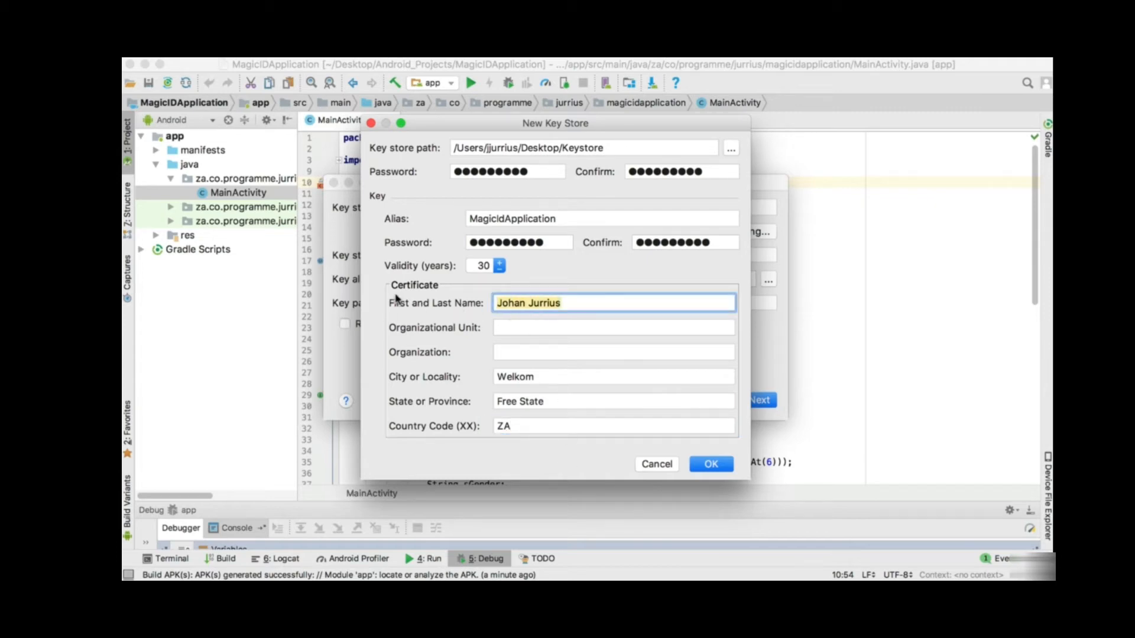
pyautogui.click(555, 329)
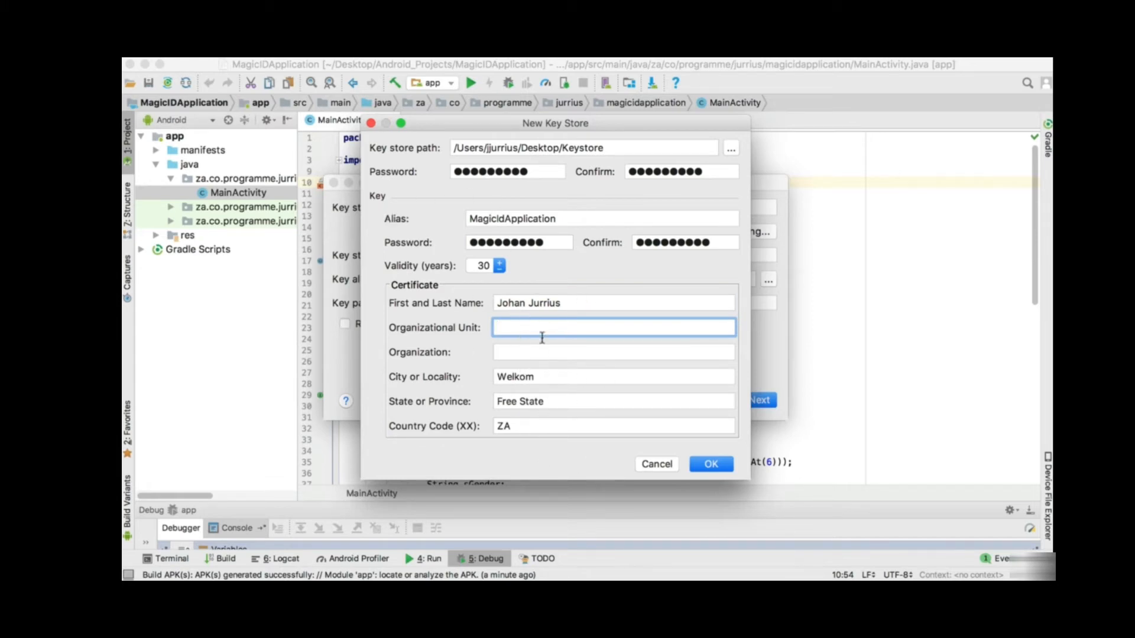
pyautogui.click(707, 466)
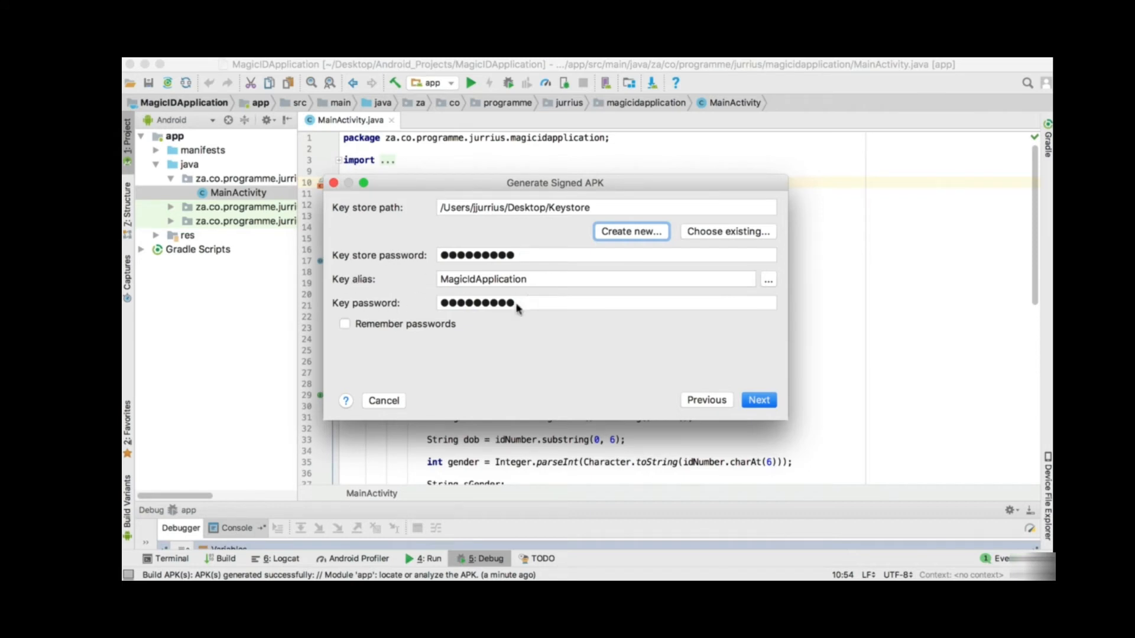
# - Remember passwords, choose release build type with V2 (Full APK Signature), and build the signed APK
pyautogui.click(344, 324)
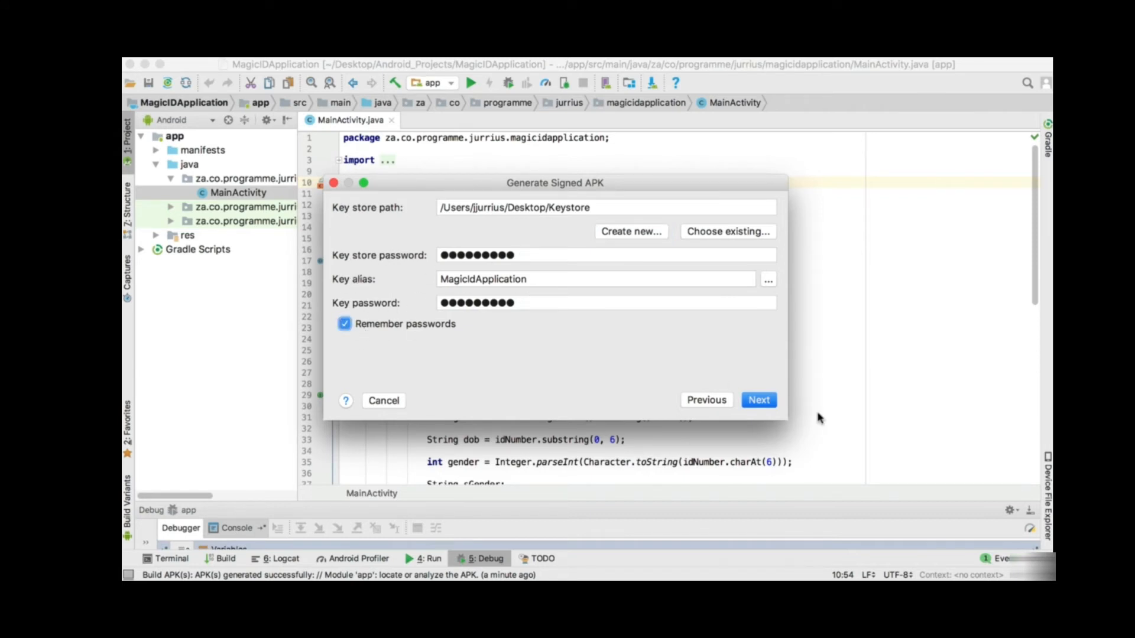
pyautogui.click(761, 401)
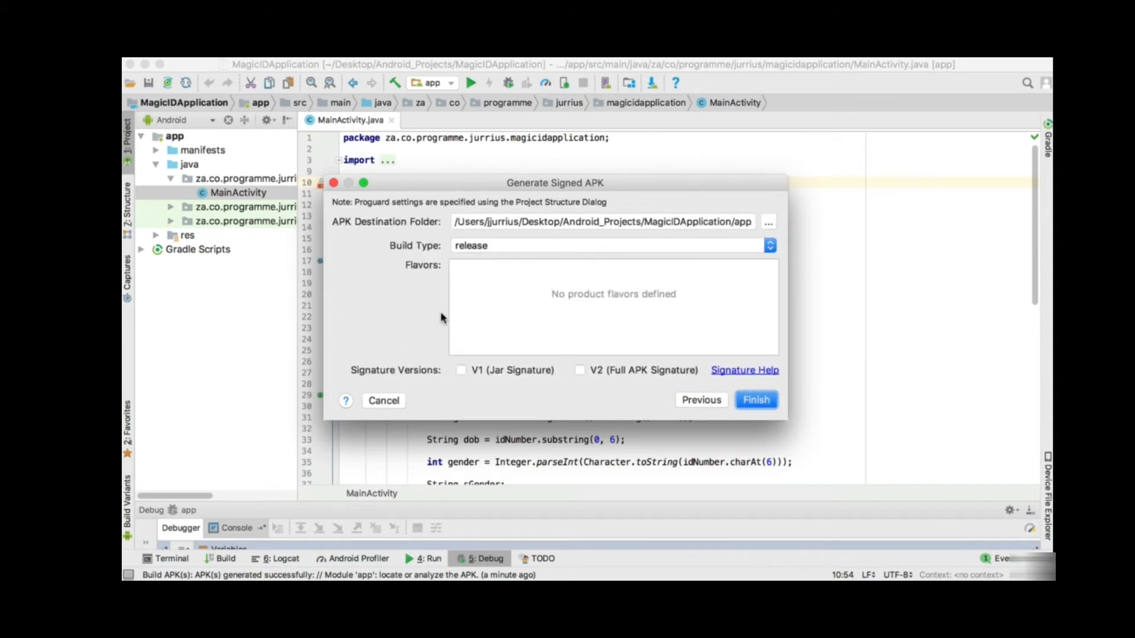
pyautogui.click(494, 245)
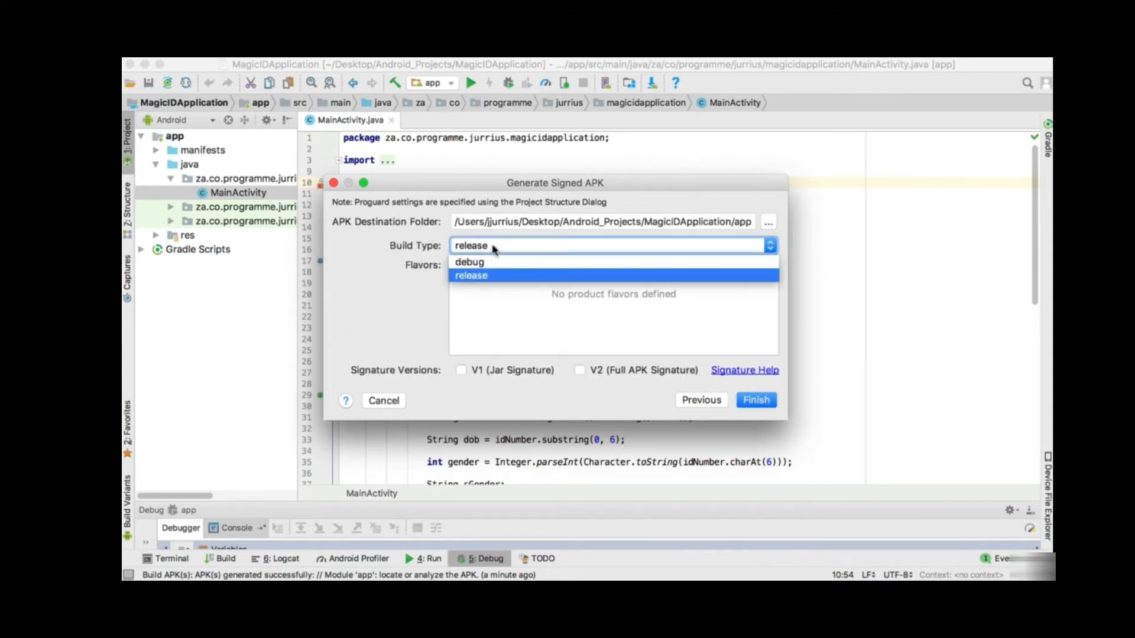
pyautogui.click(477, 279)
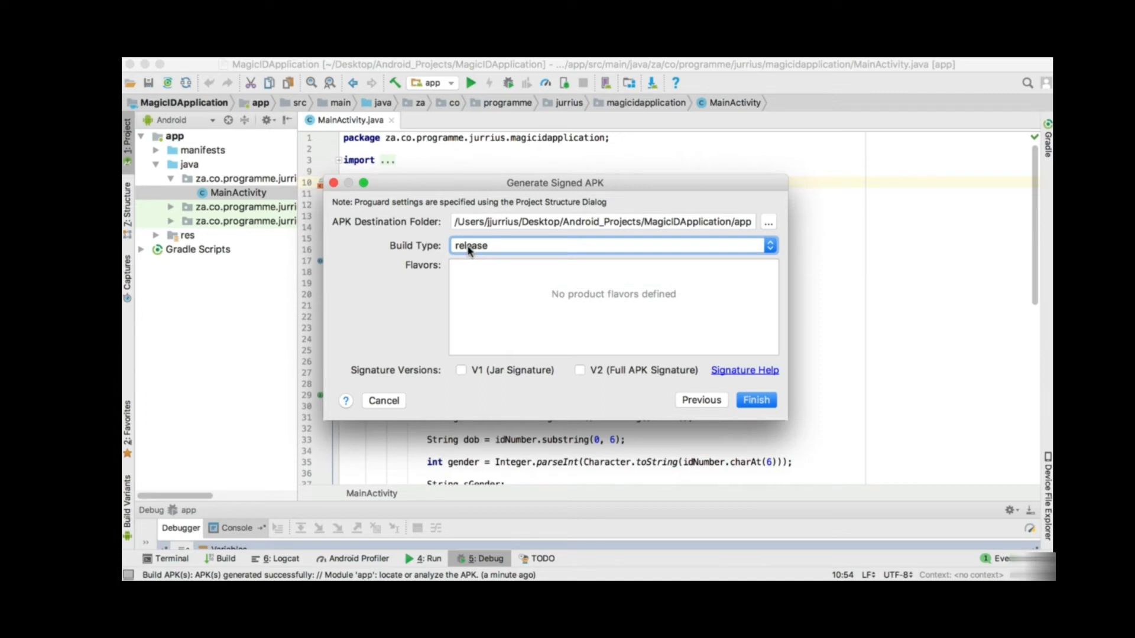
pyautogui.click(579, 370)
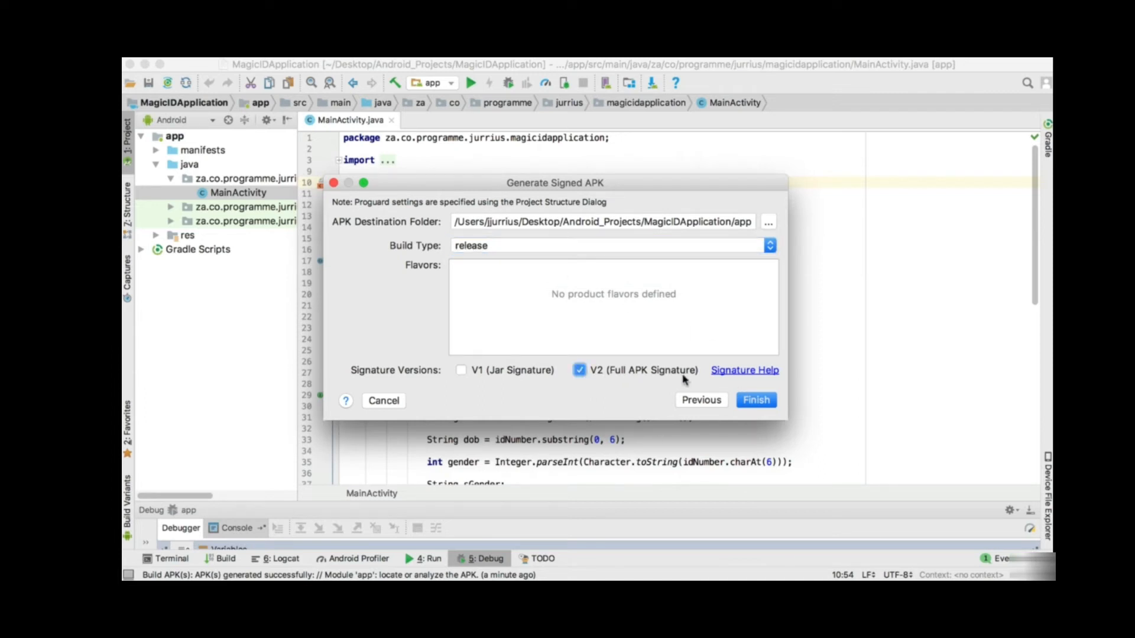
pyautogui.click(756, 400)
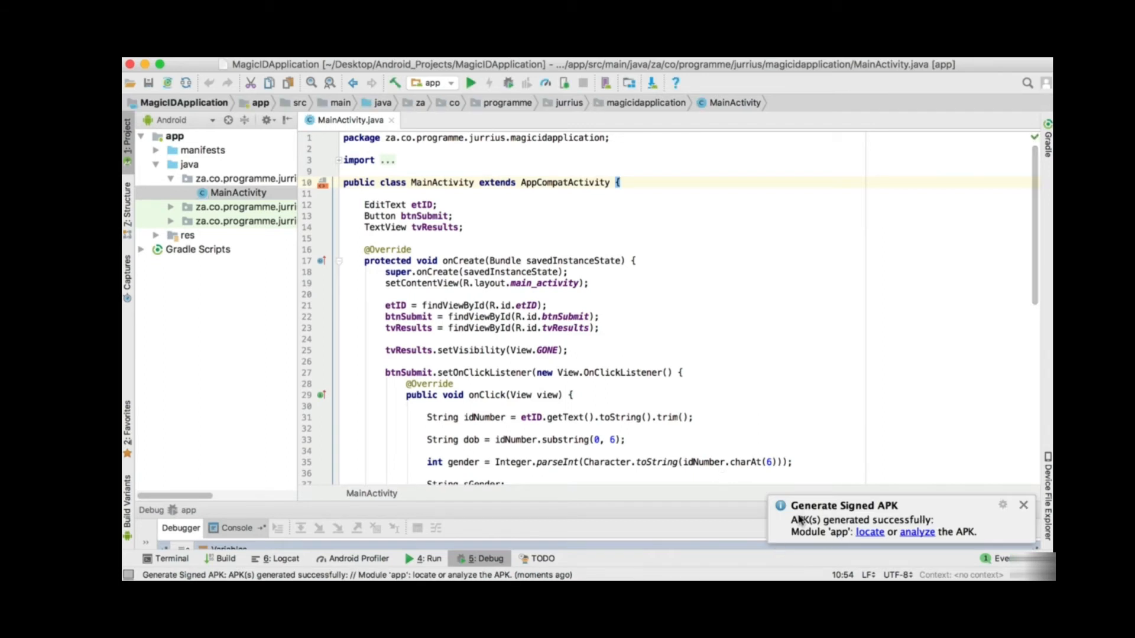
# - Reveal app-release.apk in its release folder in Finder, then return to Android Studio
pyautogui.click(867, 533)
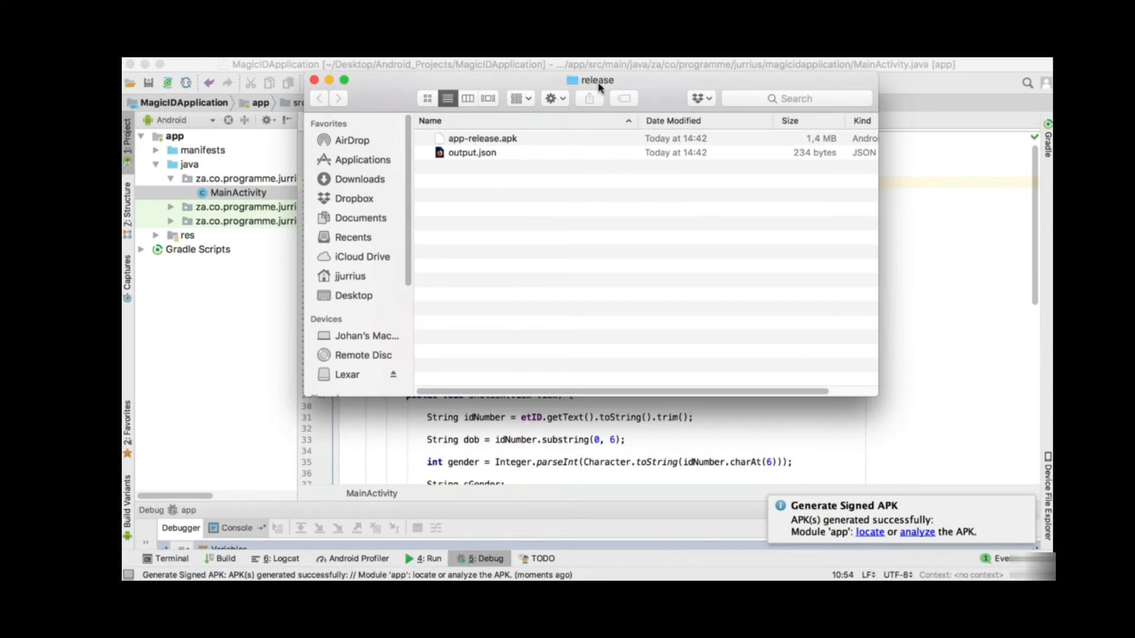
pyautogui.click(483, 142)
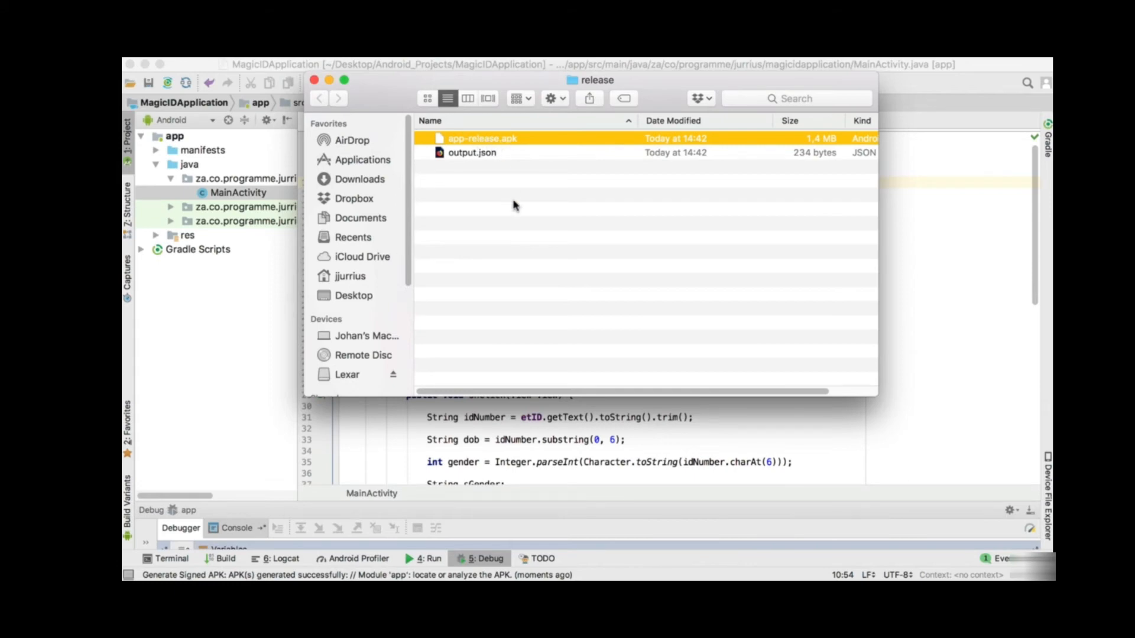
pyautogui.press('super+Tab')
# - Drop app-release.apk onto the emulator and dismiss the failed-install error
pyautogui.press('super+Tab')
pyautogui.press('super+Tab')
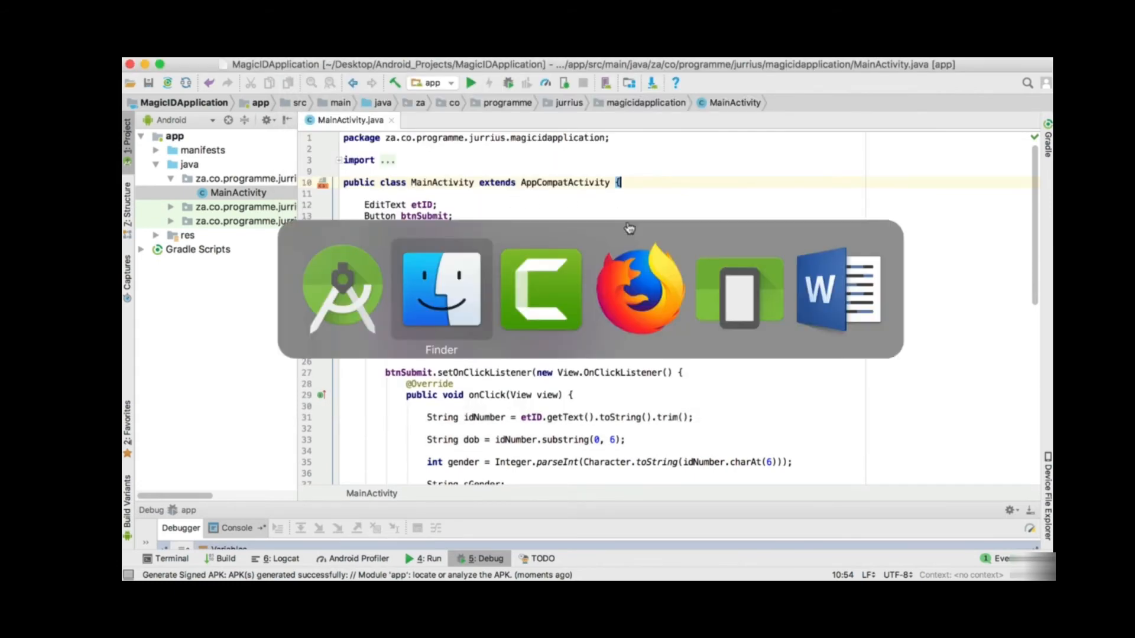
pyautogui.press('super+Tab')
pyautogui.press('super+Tab')
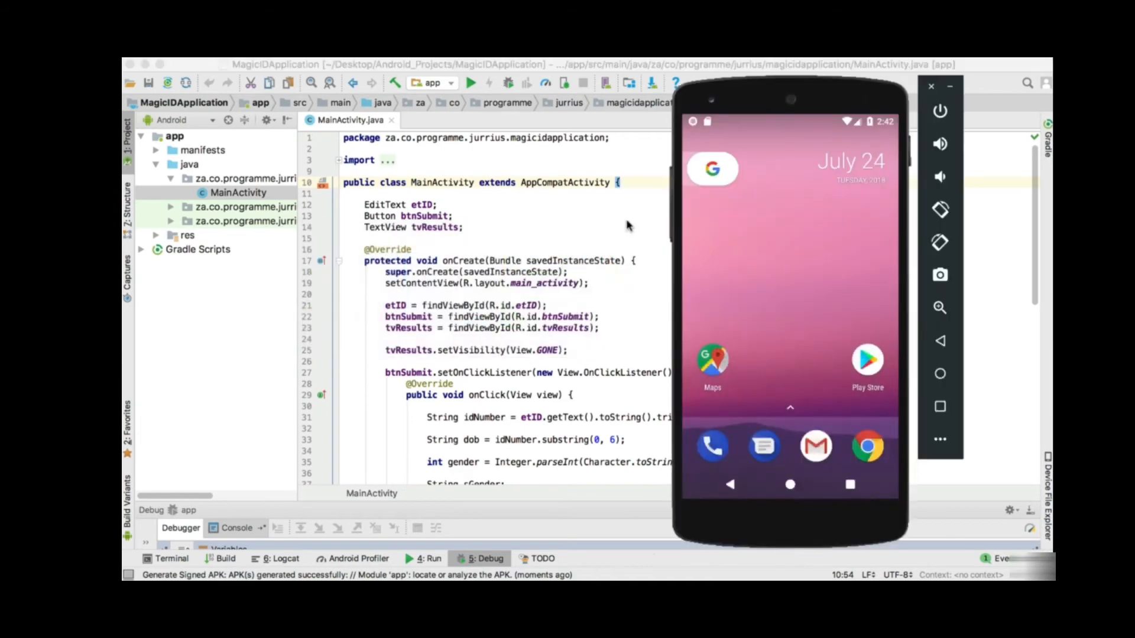
pyautogui.press('super+Tab')
pyautogui.press('super+Tab')
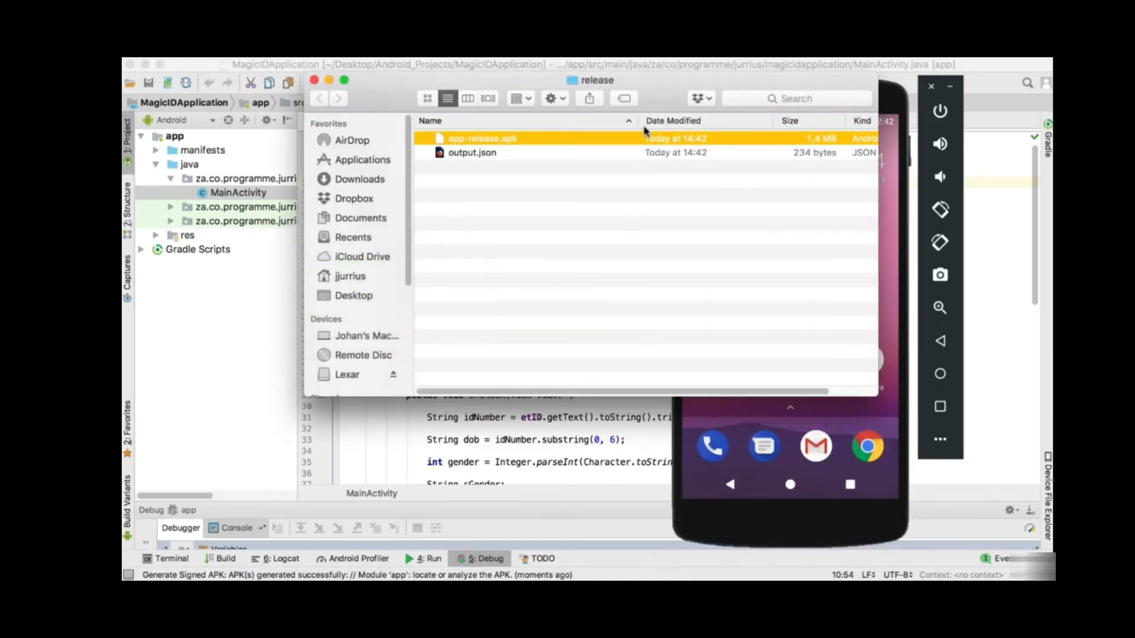
pyautogui.moveTo(653, 86); pyautogui.dragTo(422, 133)
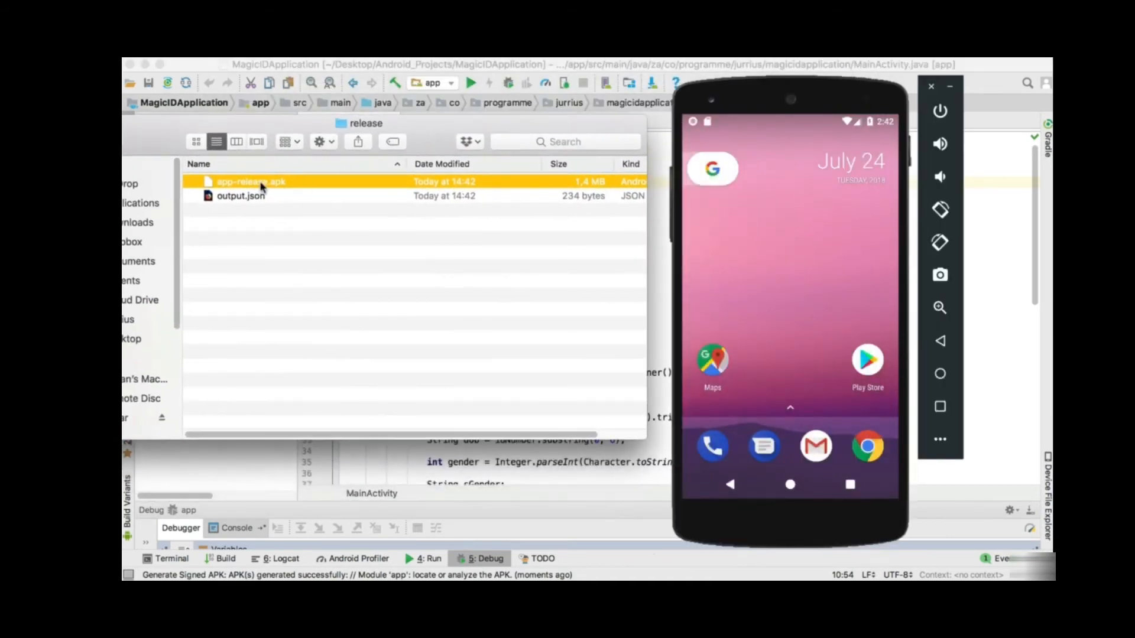
pyautogui.click(307, 197)
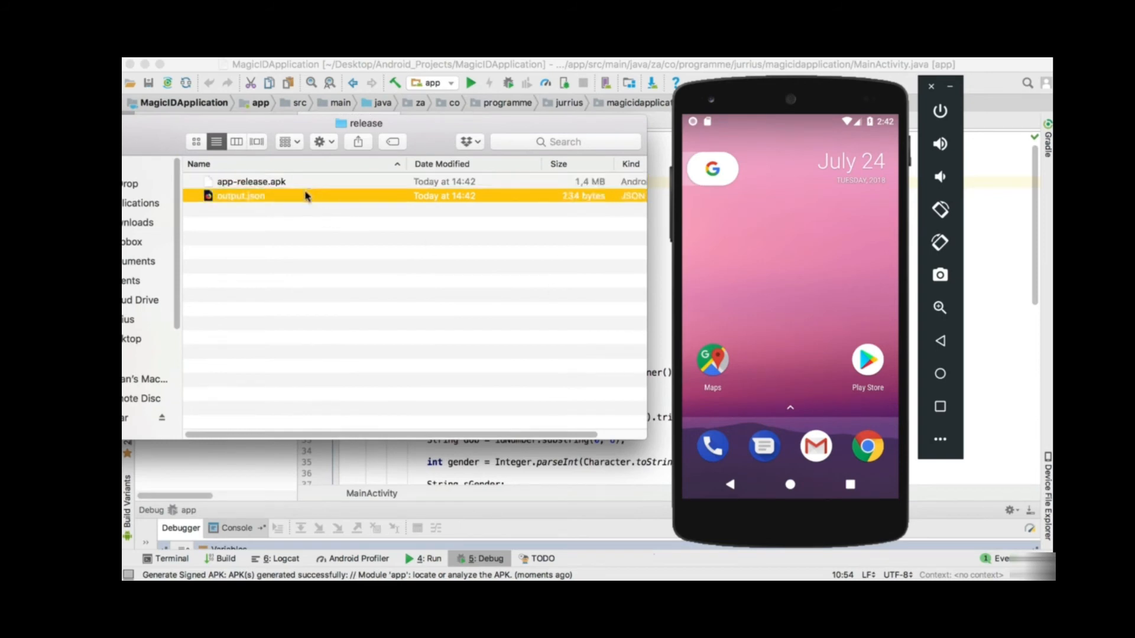
pyautogui.moveTo(283, 184); pyautogui.dragTo(837, 275)
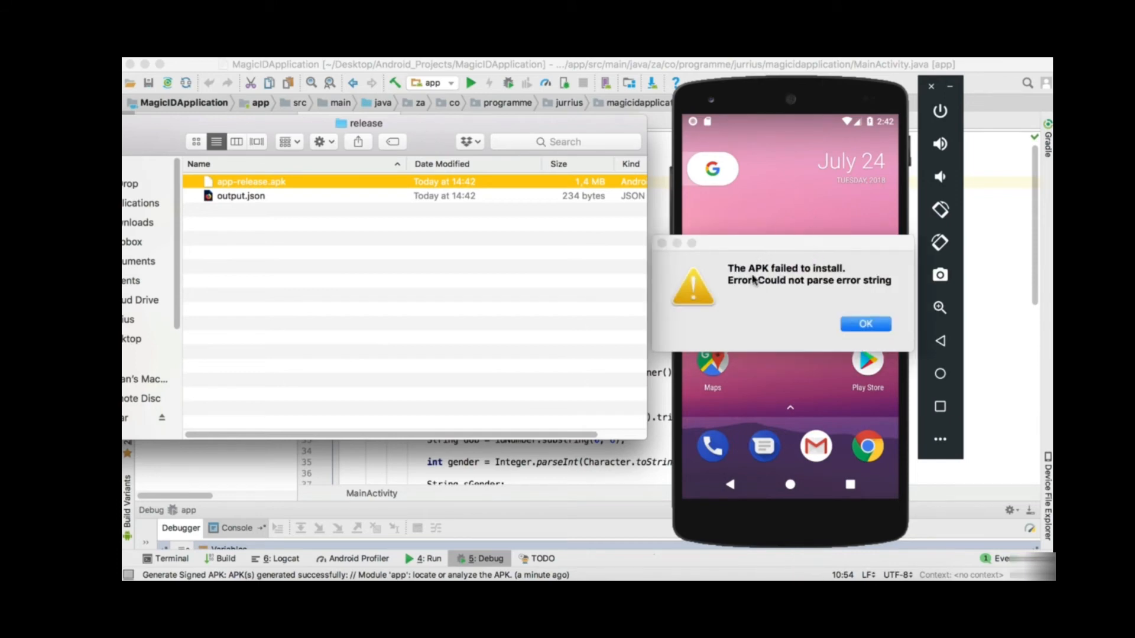
pyautogui.click(869, 324)
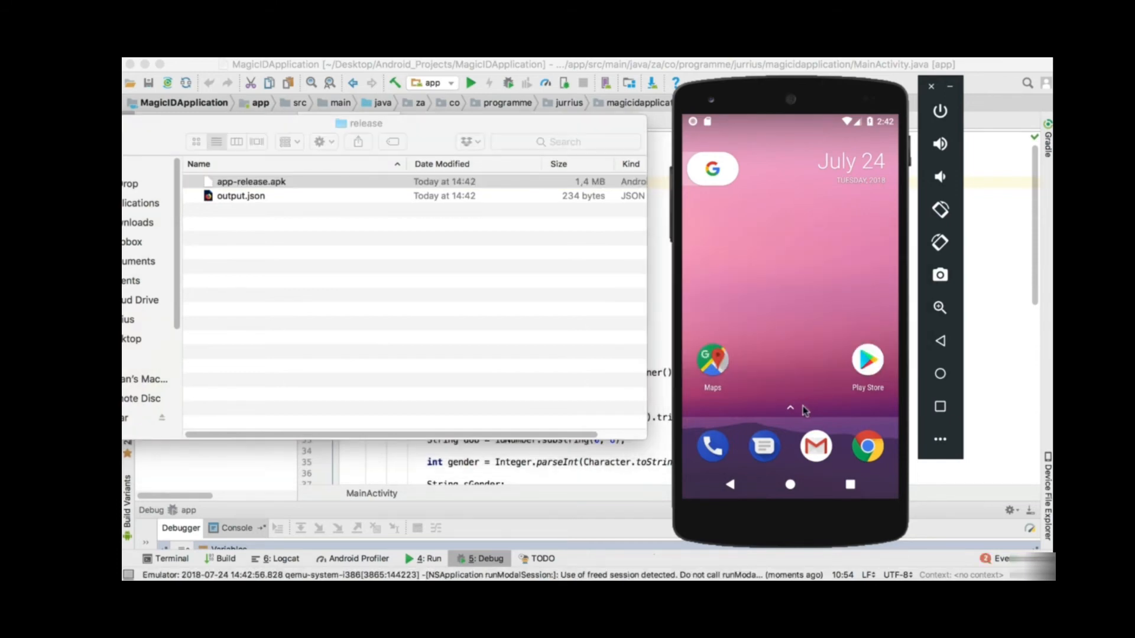
# - Uninstall the existing Magic ID Application from the emulator's app drawer
pyautogui.click(792, 409)
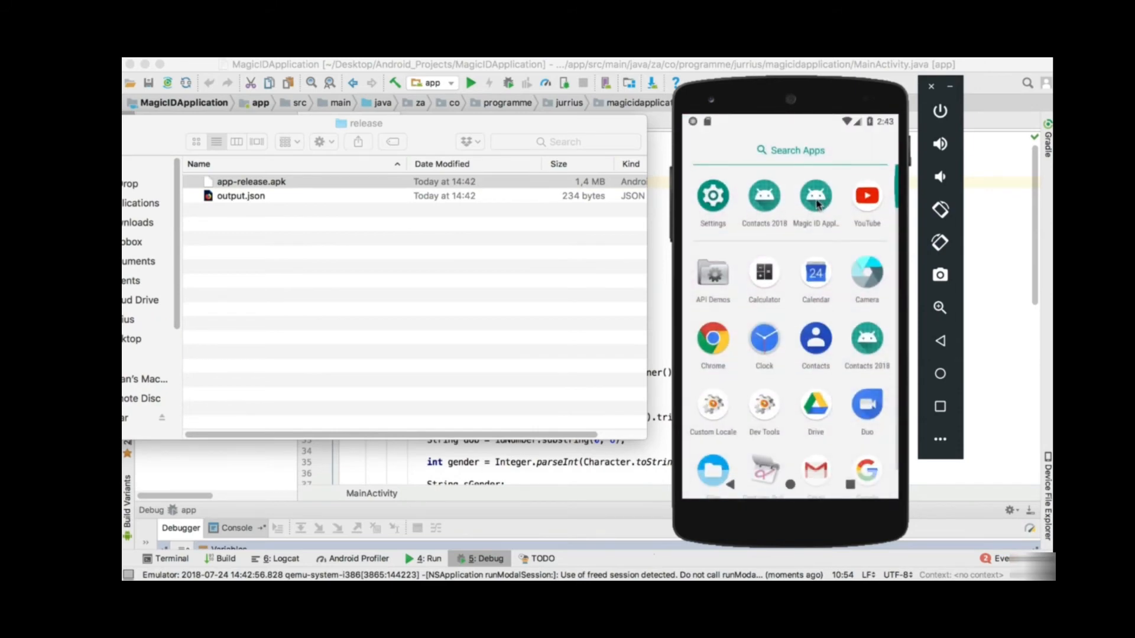
pyautogui.moveTo(817, 204); pyautogui.dragTo(853, 155)
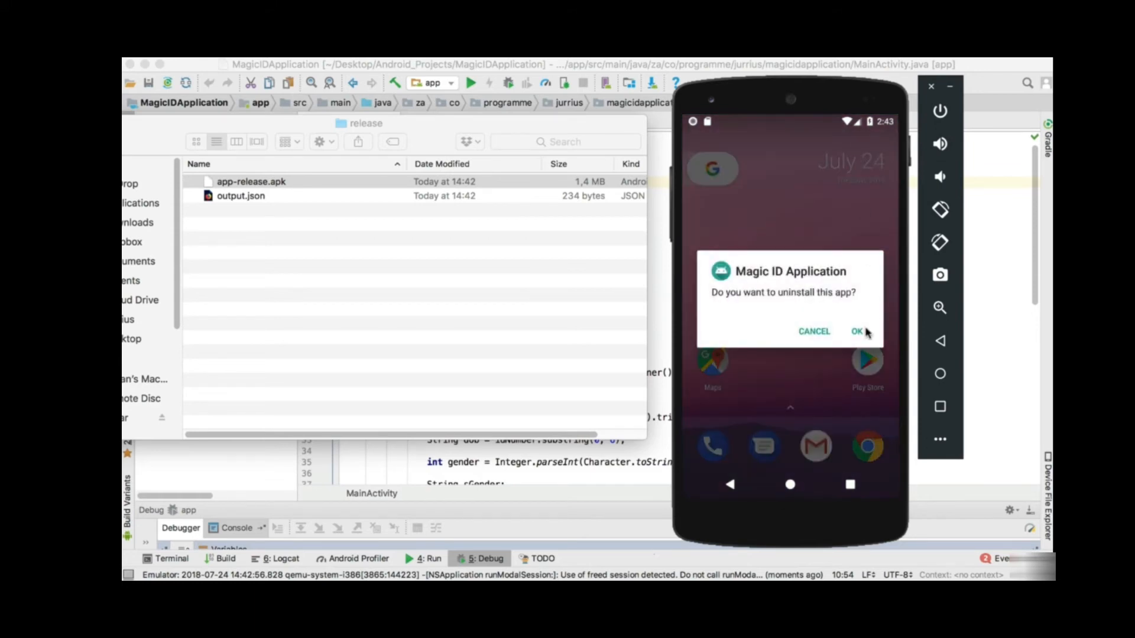
pyautogui.click(864, 332)
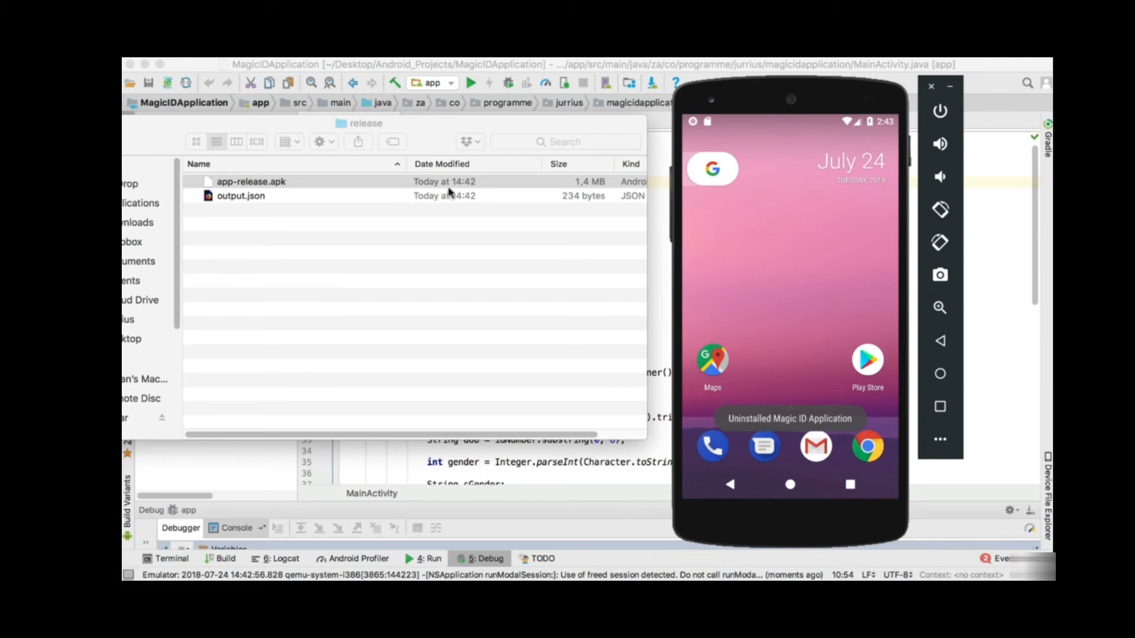
pyautogui.click(305, 182)
# - Install app-release.apk on the emulator and launch Magic ID Application to its ID-number entry screen
pyautogui.moveTo(299, 183); pyautogui.dragTo(784, 271)
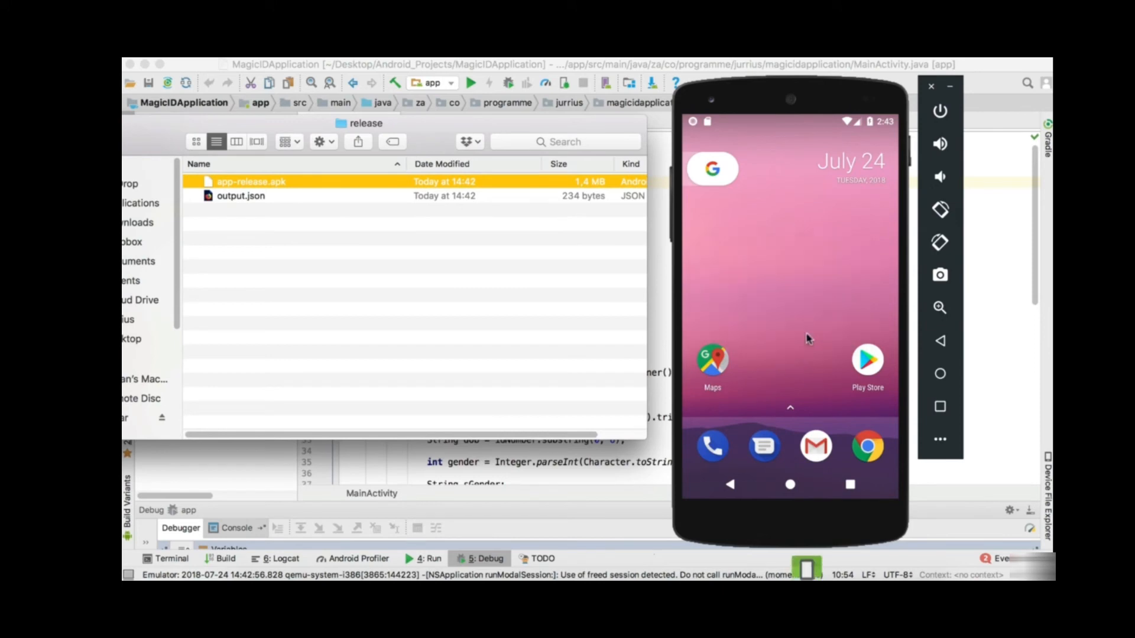
pyautogui.click(792, 409)
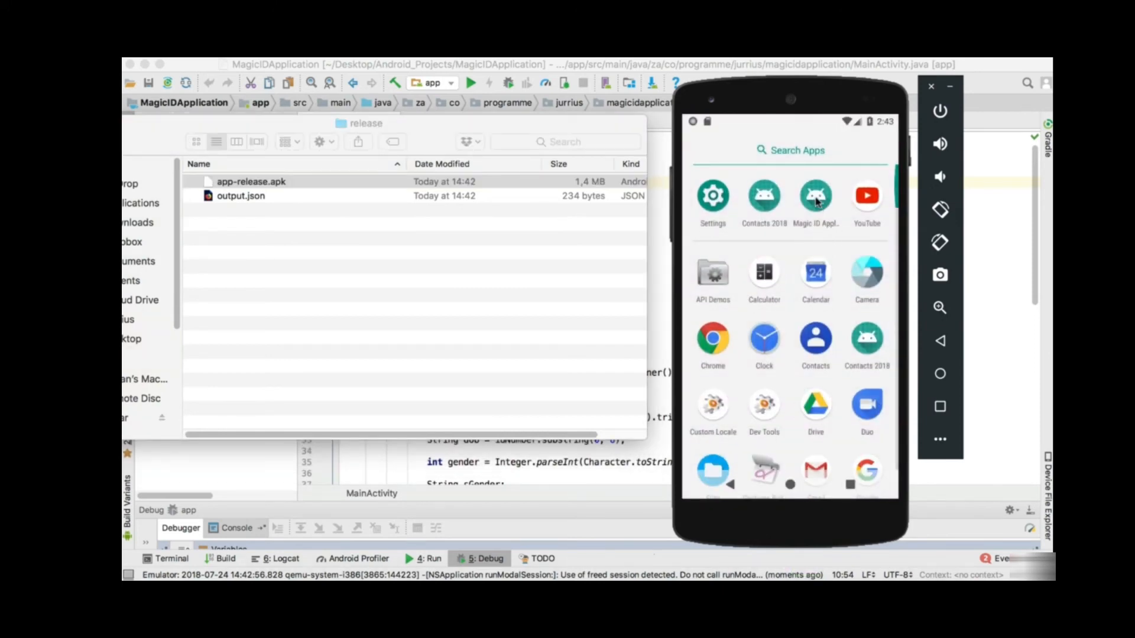
pyautogui.click(816, 202)
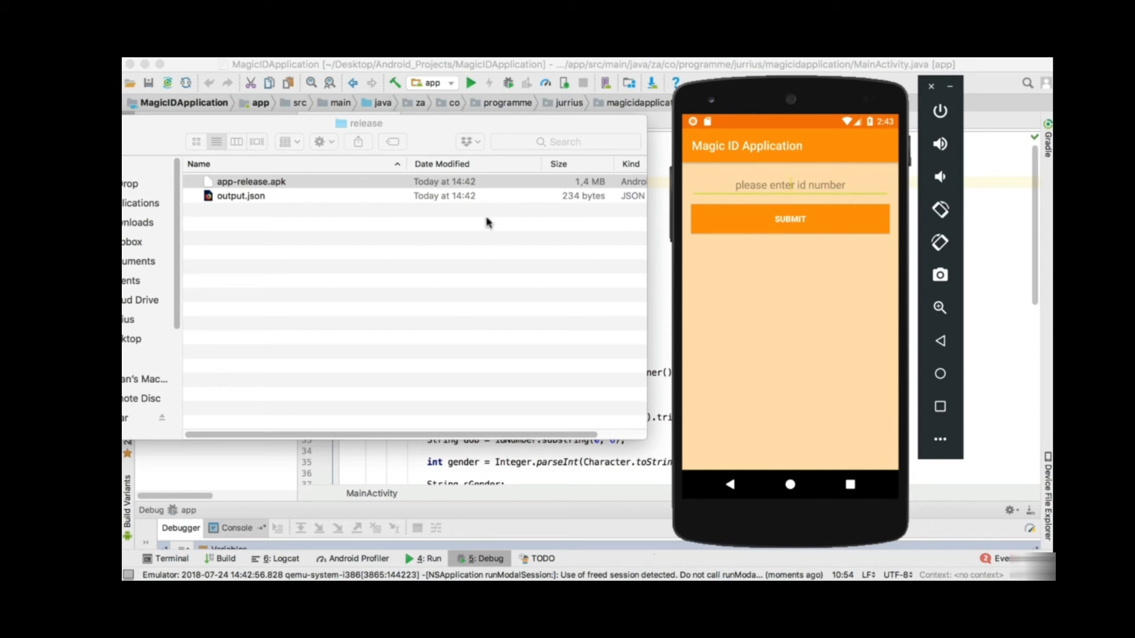
pyautogui.click(377, 184)
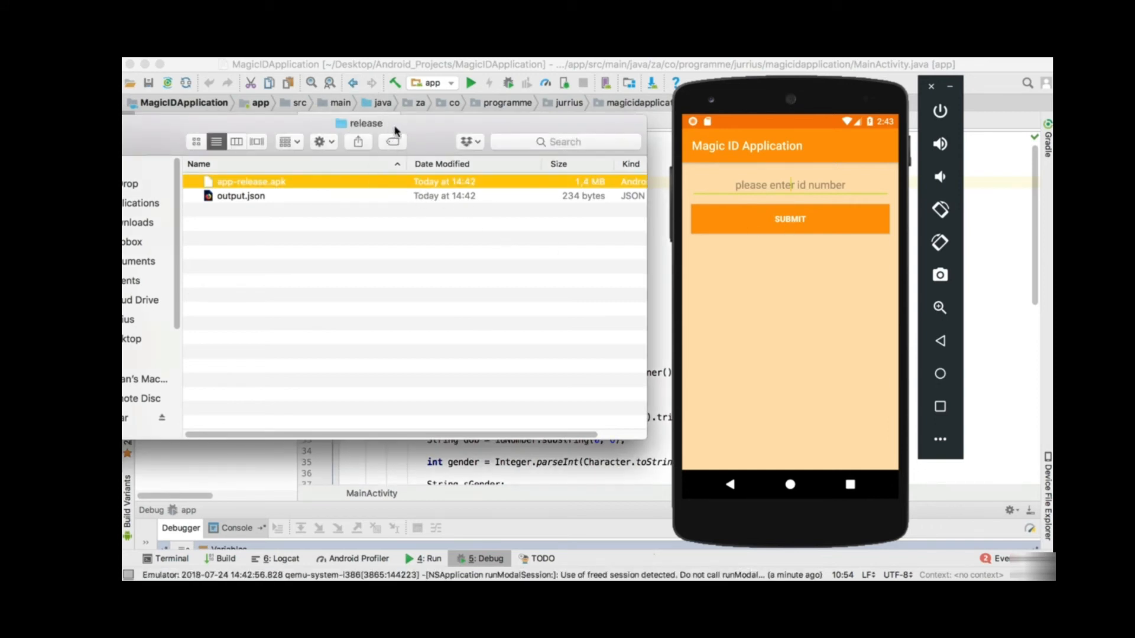
pyautogui.moveTo(385, 124); pyautogui.dragTo(511, 88)
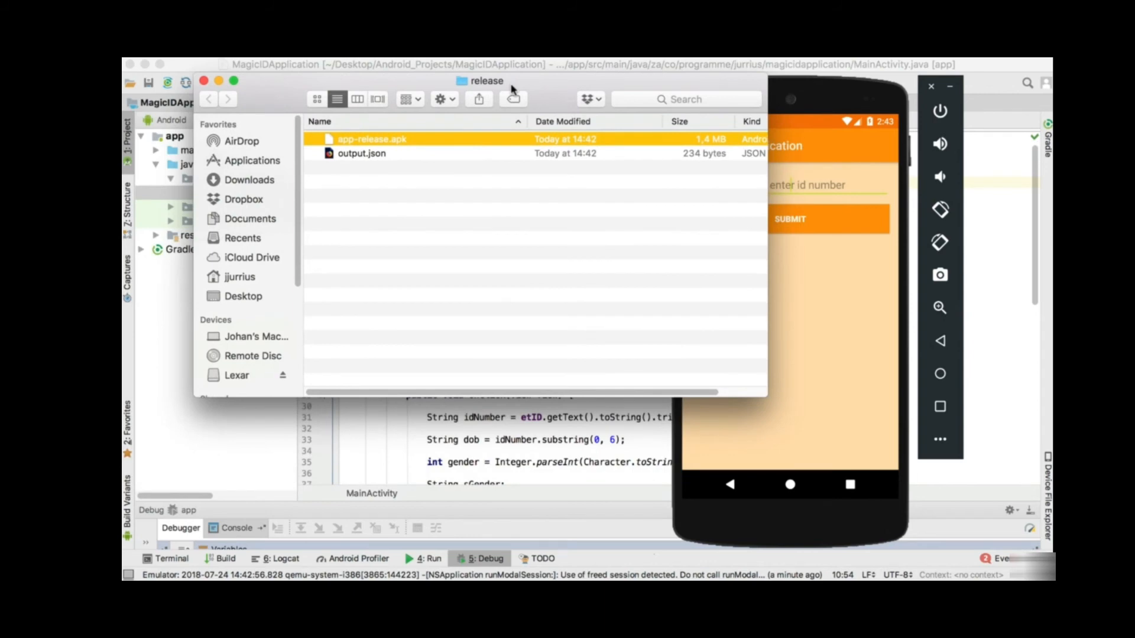
pyautogui.press('super+Tab')
pyautogui.press('super+Tab')
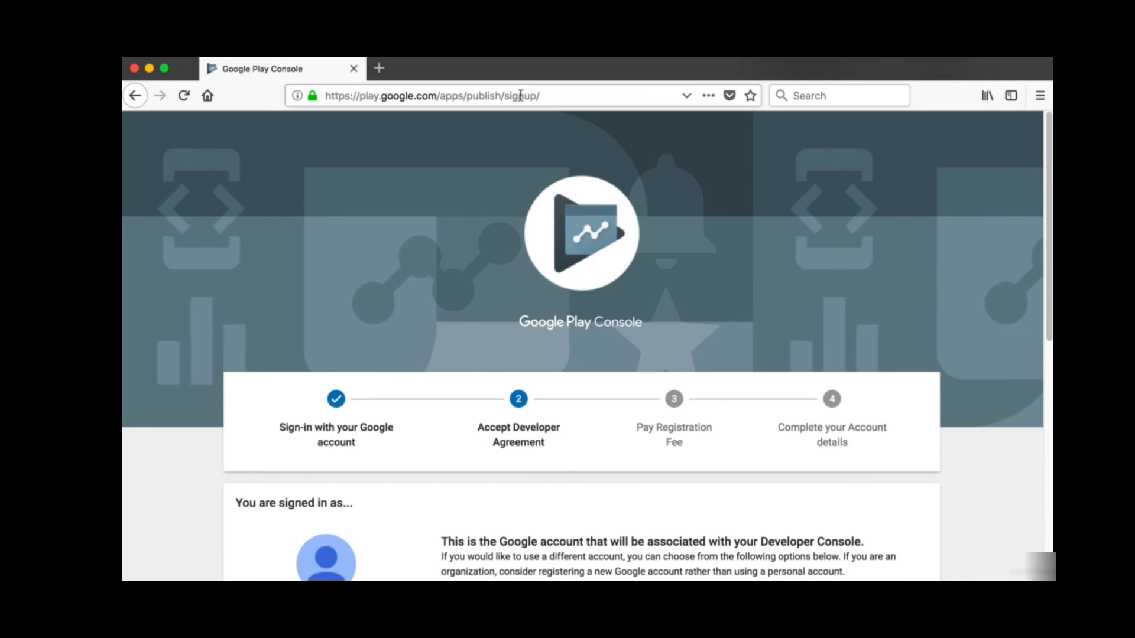
pyautogui.scroll(-3, 473, 351)
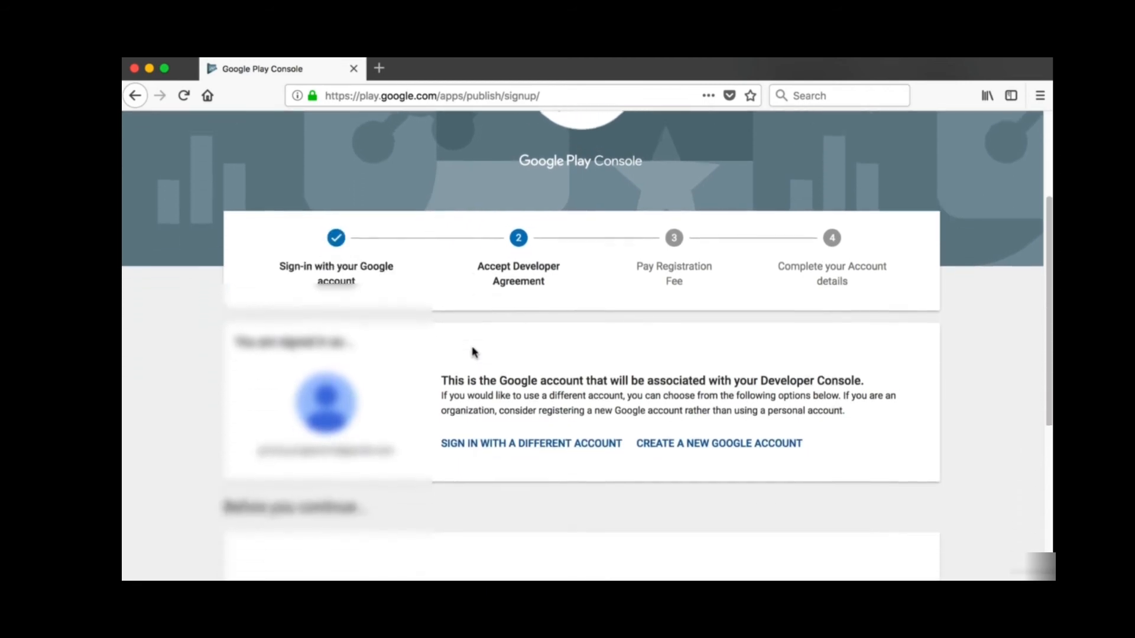
pyautogui.scroll(3, 471, 352)
pyautogui.scroll(-4, 471, 349)
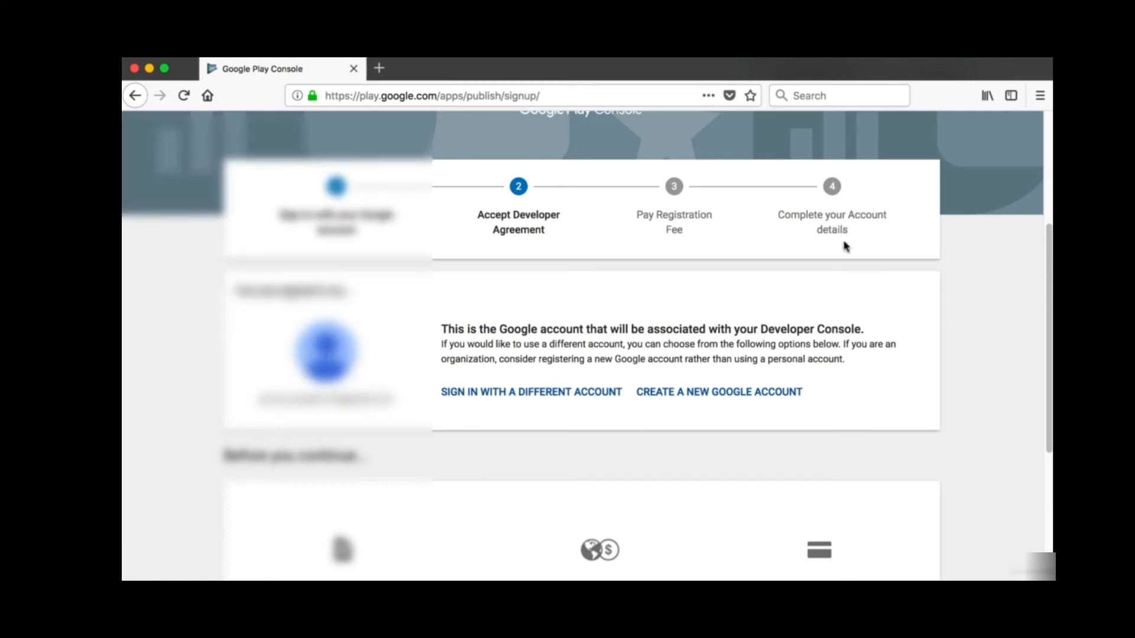
pyautogui.scroll(-4, 787, 472)
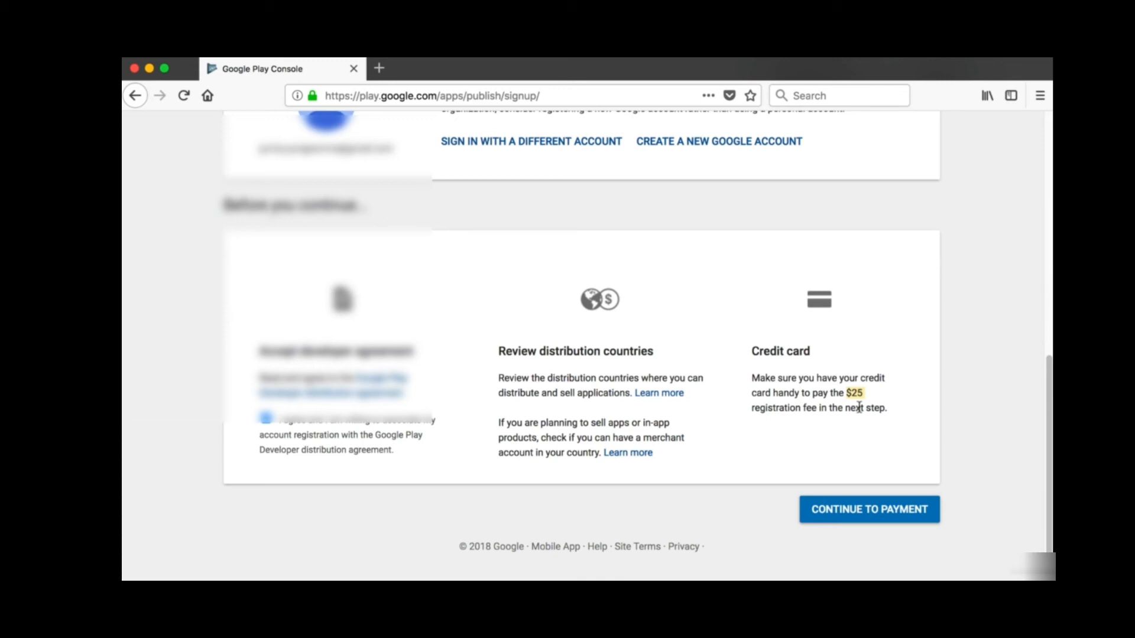
pyautogui.click(862, 393)
pyautogui.press('super+Tab')
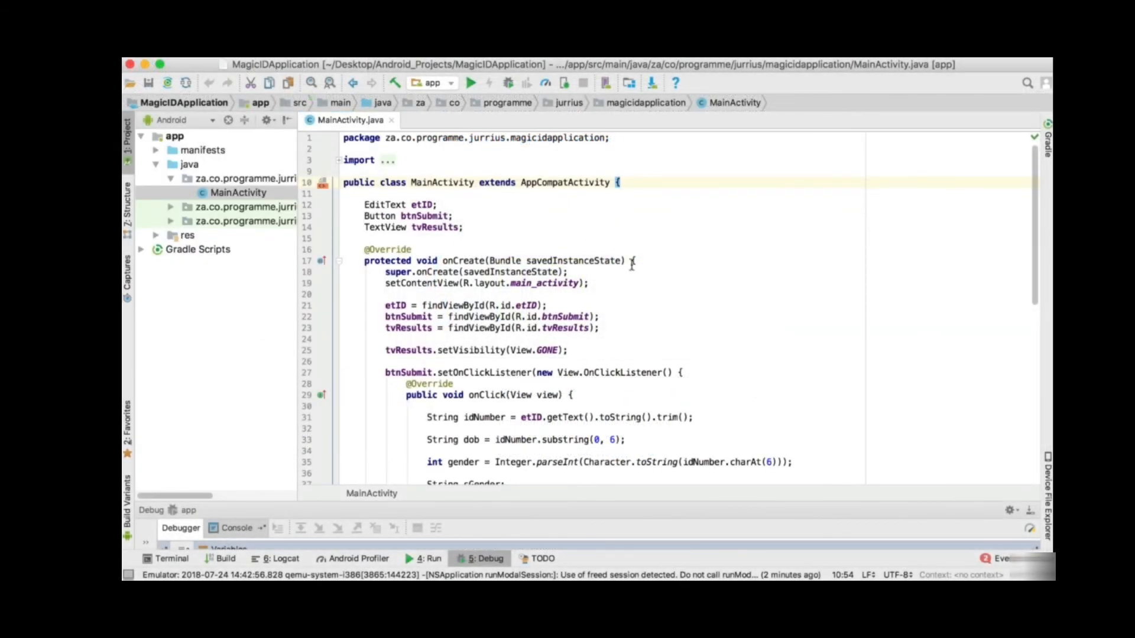
# - Place the cursor after btnSubmit; on line 13 of MainActivity.java
pyautogui.click(565, 211)
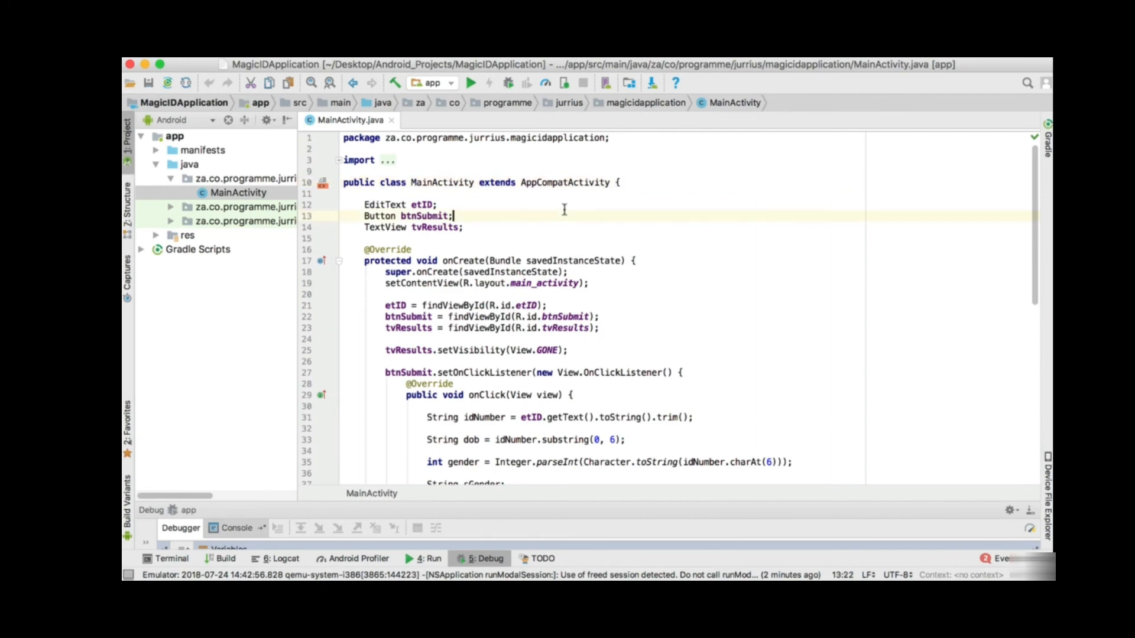